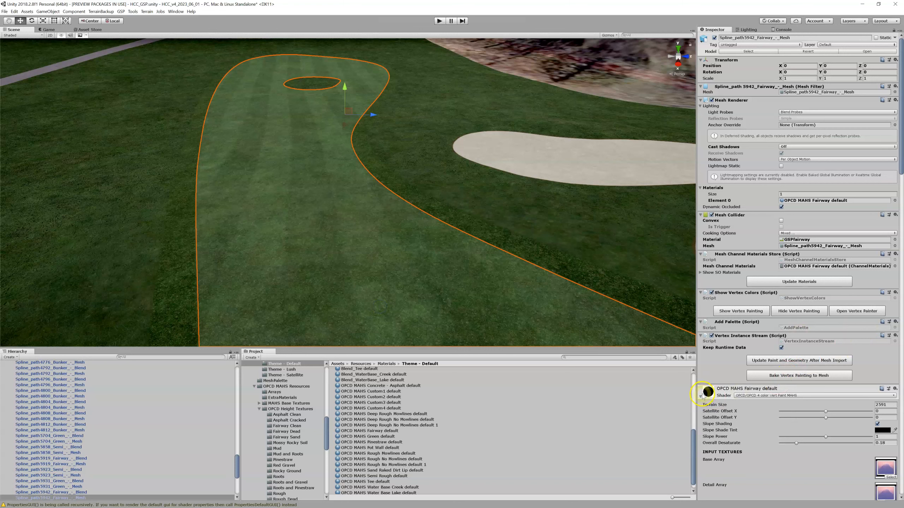
Examine the fairway mesh material's shader settings, from the input textures through channel texture setup to the channel details
{"action": "scroll", "coordinate": [781, 339], "scroll_direction": "down", "scroll_amount": 5}
{"action": "scroll", "coordinate": [777, 270], "scroll_direction": "down", "scroll_amount": 1}
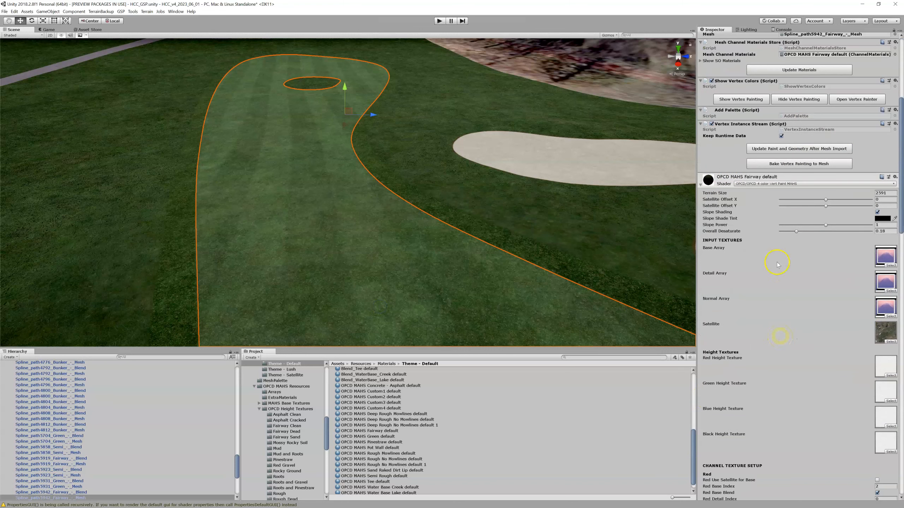
{"action": "scroll", "coordinate": [762, 249], "scroll_direction": "down", "scroll_amount": 2}
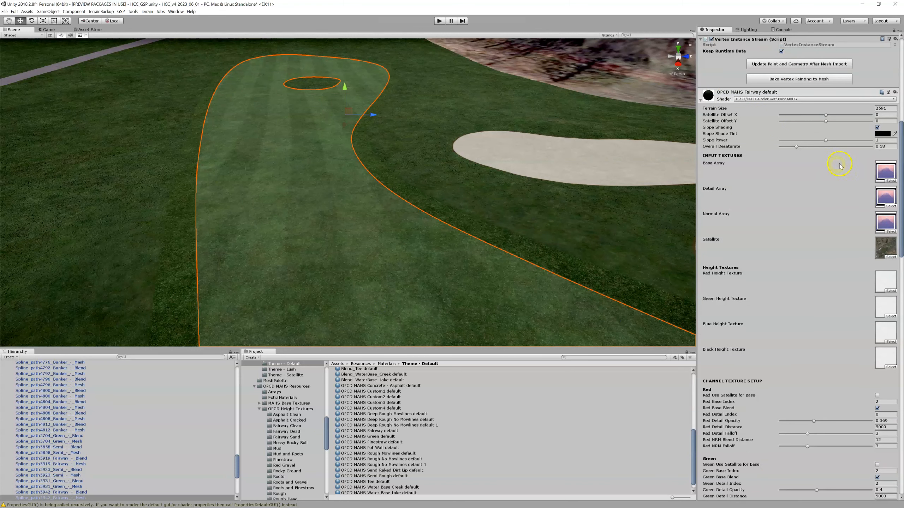
{"action": "scroll", "coordinate": [824, 227], "scroll_direction": "down", "scroll_amount": 4}
{"action": "scroll", "coordinate": [823, 227], "scroll_direction": "down", "scroll_amount": 8}
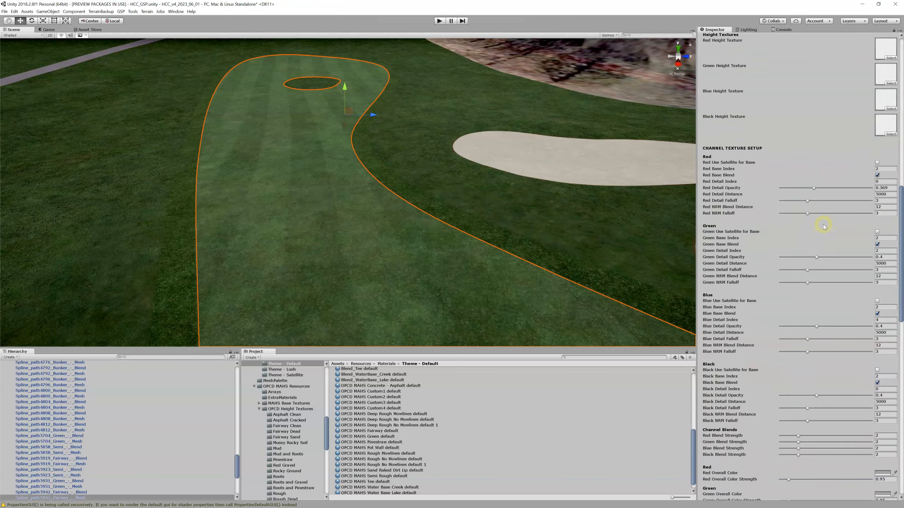
{"action": "scroll", "coordinate": [823, 227], "scroll_direction": "down", "scroll_amount": 8}
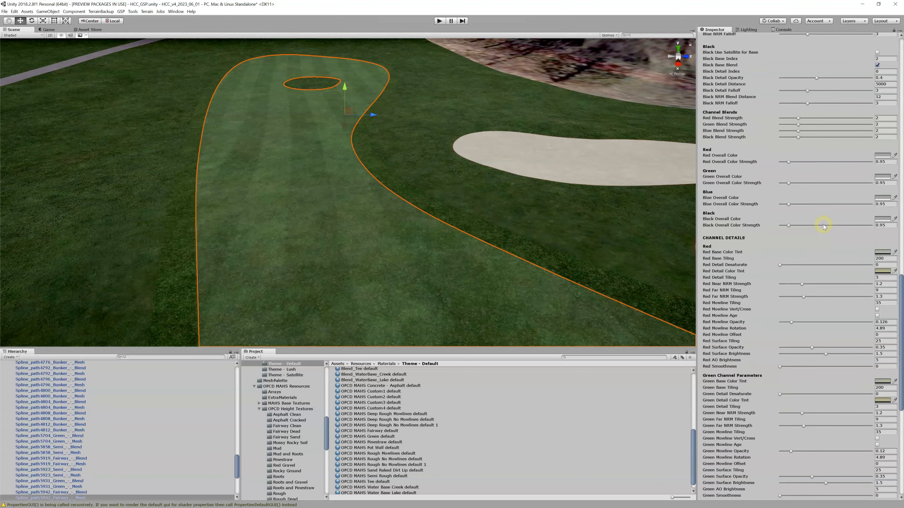
{"action": "scroll", "coordinate": [824, 227], "scroll_direction": "down", "scroll_amount": 2}
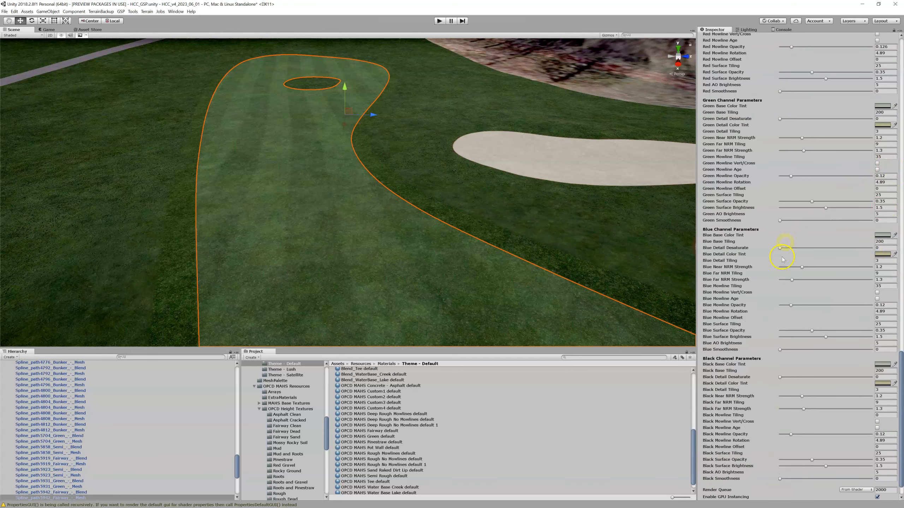
{"action": "scroll", "coordinate": [780, 268], "scroll_direction": "up", "scroll_amount": 6}
{"action": "scroll", "coordinate": [781, 271], "scroll_direction": "up", "scroll_amount": 3}
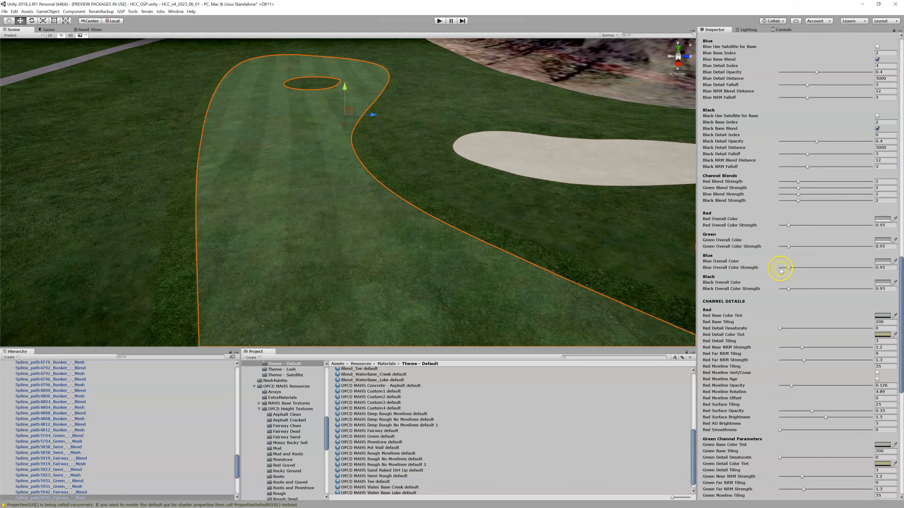
{"action": "scroll", "coordinate": [780, 271], "scroll_direction": "up", "scroll_amount": 8}
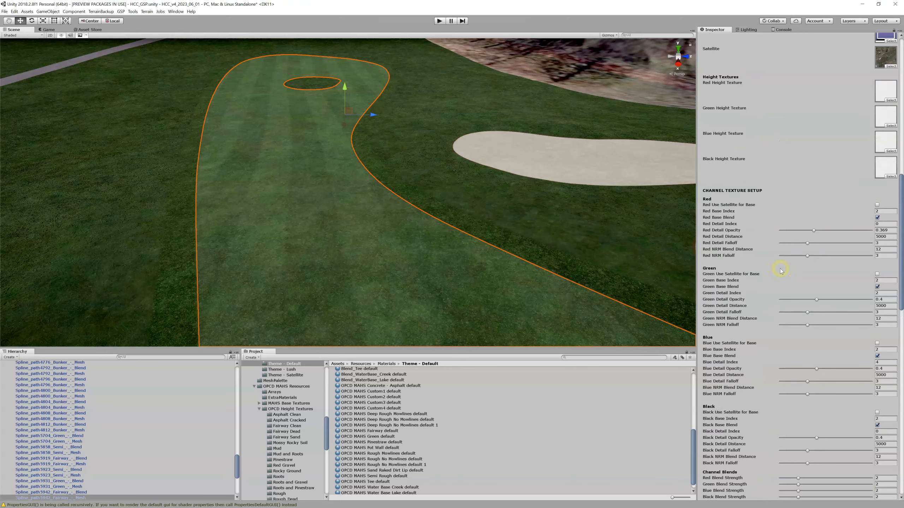
{"action": "scroll", "coordinate": [781, 270], "scroll_direction": "up", "scroll_amount": 4}
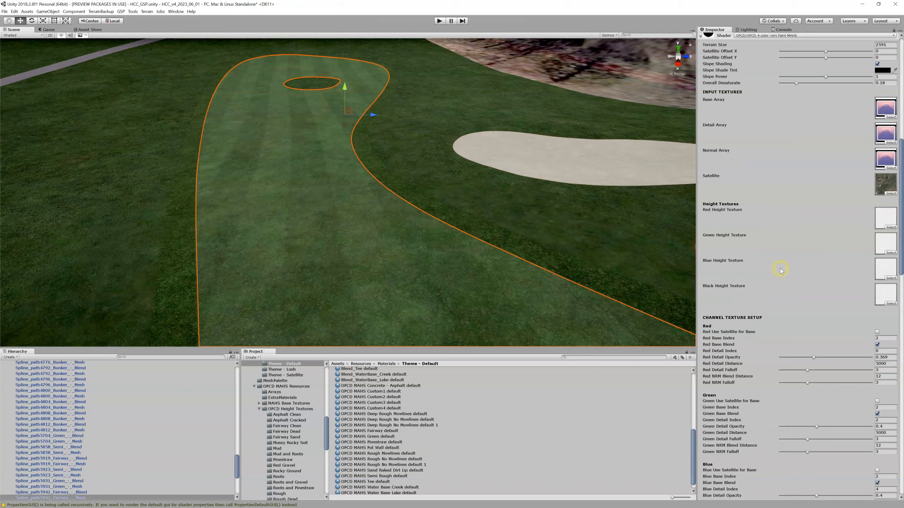
{"action": "scroll", "coordinate": [780, 270], "scroll_direction": "up", "scroll_amount": 4}
{"action": "scroll", "coordinate": [781, 270], "scroll_direction": "down", "scroll_amount": 4}
{"action": "scroll", "coordinate": [781, 271], "scroll_direction": "up", "scroll_amount": 9}
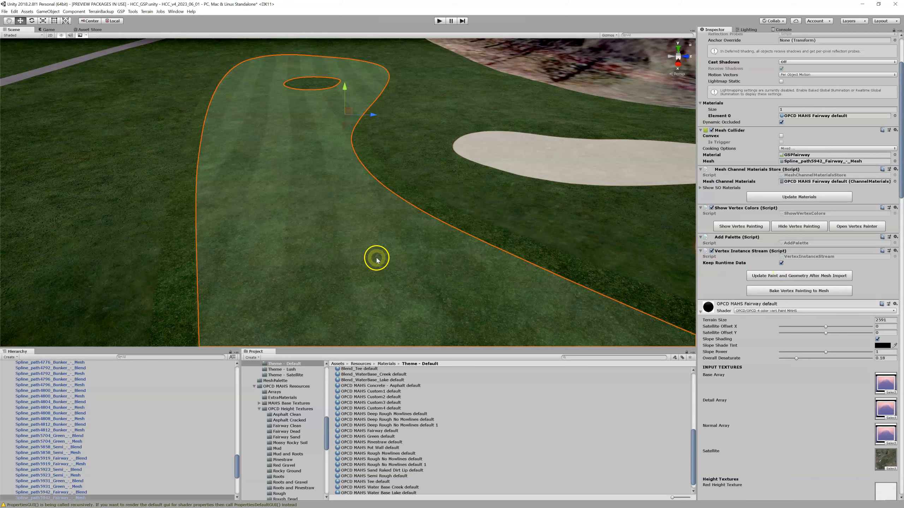
Locate the fairway mesh's assigned material in the project, duplicate it and rename the copy OPCD MAHS Fairway default Demo
{"action": "left_click", "coordinate": [818, 116]}
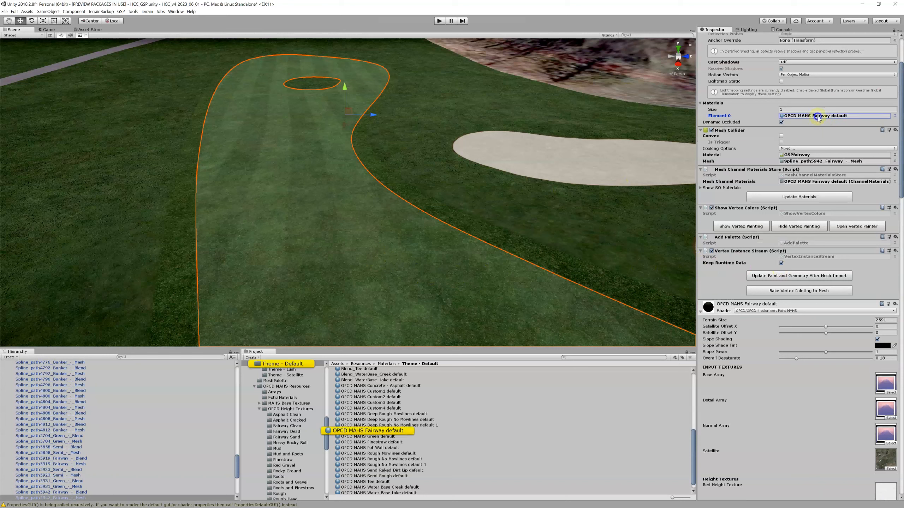
{"action": "left_click", "coordinate": [376, 433]}
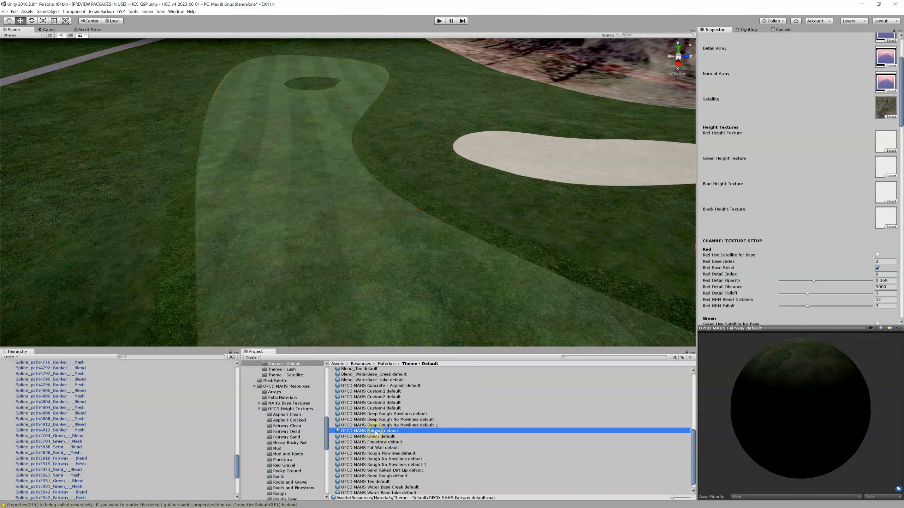
{"action": "key", "text": "ctrl+d"}
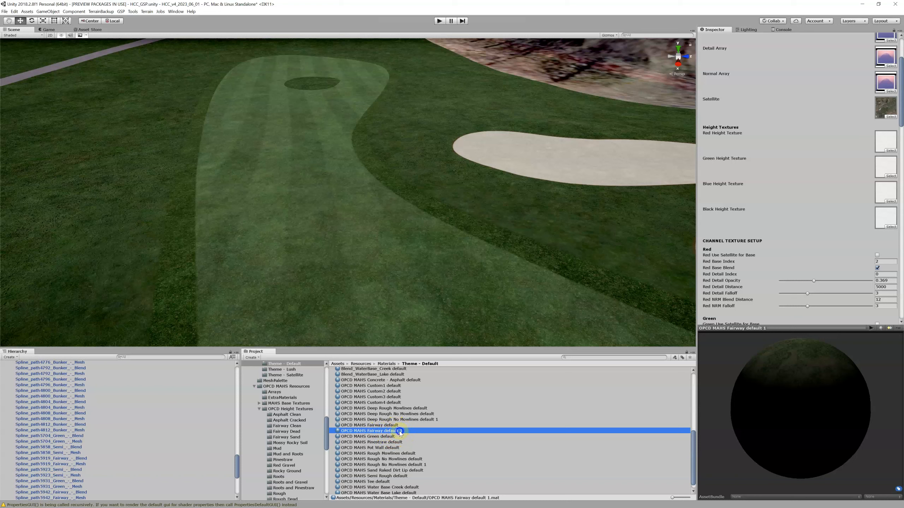
{"action": "left_click", "coordinate": [400, 431]}
{"action": "left_click", "coordinate": [404, 432]}
{"action": "double_click", "coordinate": [405, 431]}
{"action": "type", "text": "Demo"}
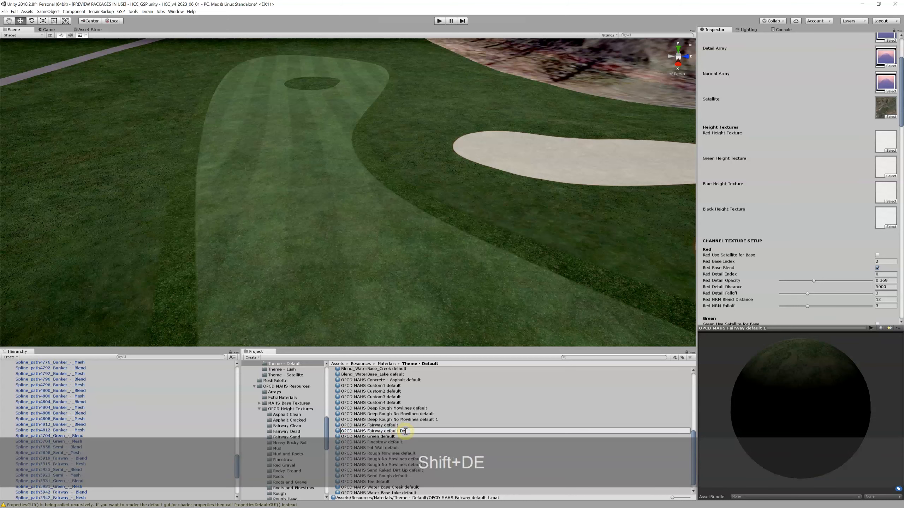
{"action": "key", "text": "Return"}
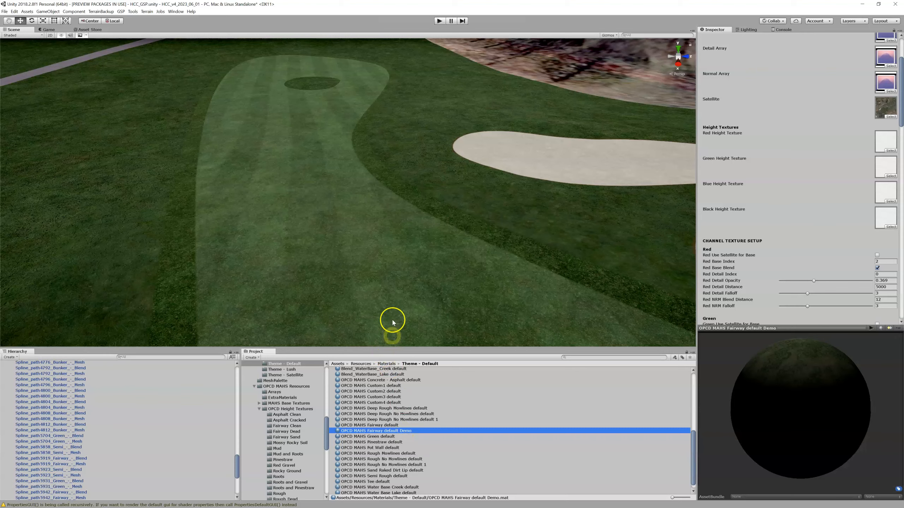
Assign OPCD MAHS Fairway default Demo to the fairway mesh as its Element 0 material and update its mesh channel materials
{"action": "scroll", "coordinate": [393, 304], "scroll_direction": "down", "scroll_amount": 2}
{"action": "left_click", "coordinate": [385, 282]}
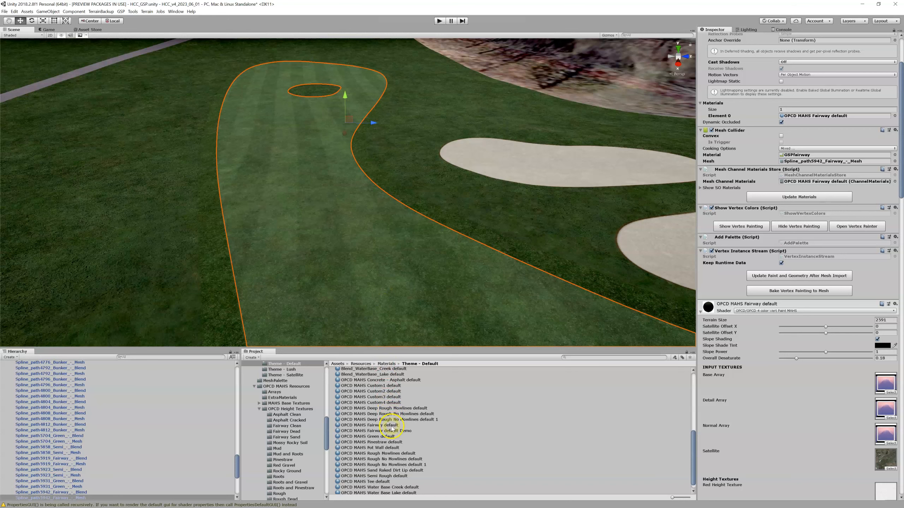
{"action": "left_click_drag", "start_coordinate": [392, 429], "coordinate": [803, 201]}
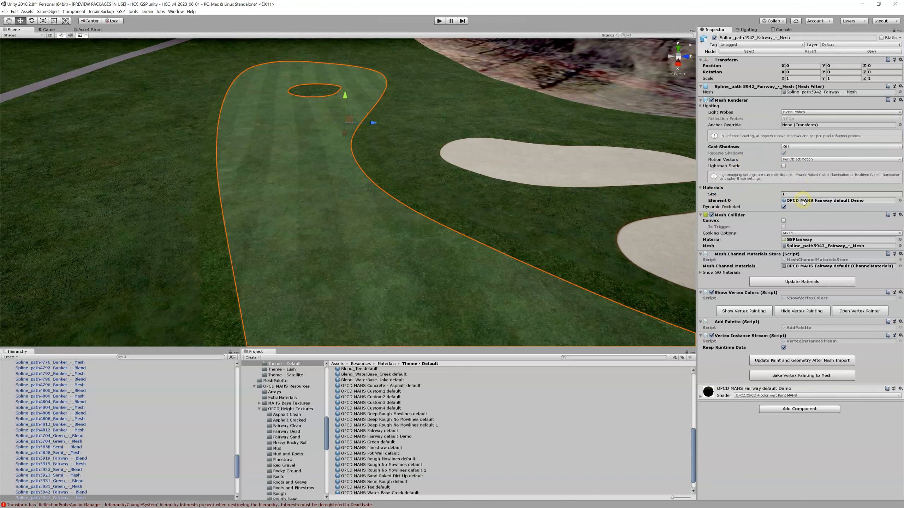
{"action": "left_click", "coordinate": [803, 282]}
{"action": "left_click", "coordinate": [802, 282]}
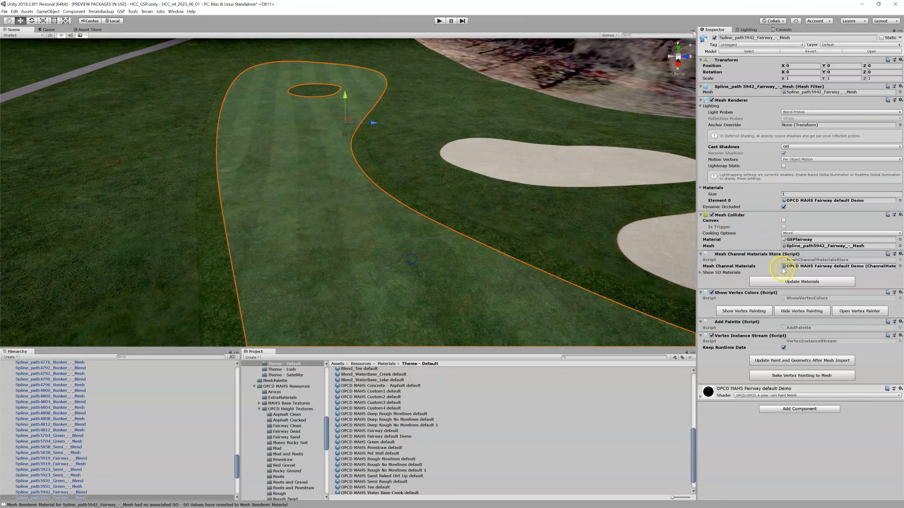
Expand the Demo material's shader settings on the fairway mesh and review its terrain, satellite offset and slope parameters
{"action": "left_click", "coordinate": [701, 397]}
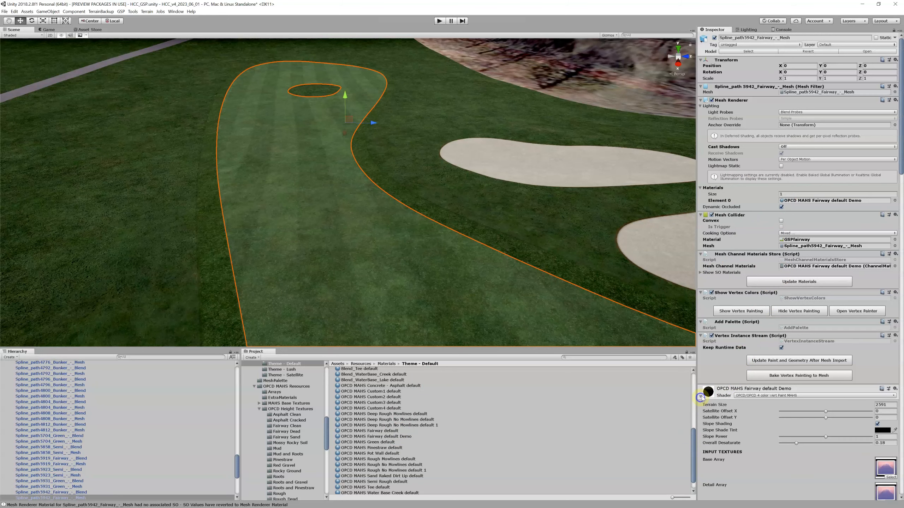
{"action": "scroll", "coordinate": [741, 356], "scroll_direction": "down", "scroll_amount": 3}
{"action": "scroll", "coordinate": [743, 356], "scroll_direction": "down", "scroll_amount": 5}
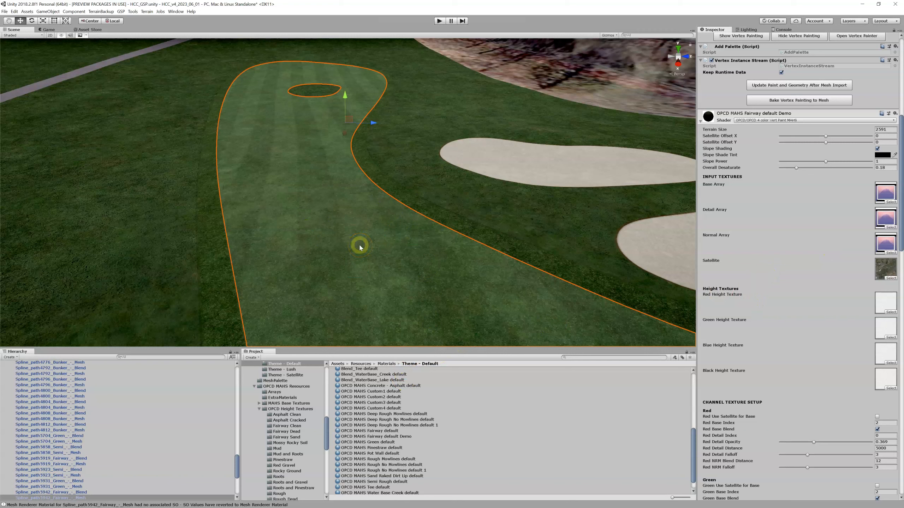
{"action": "left_click", "coordinate": [373, 255]}
{"action": "scroll", "coordinate": [754, 230], "scroll_direction": "up", "scroll_amount": 3}
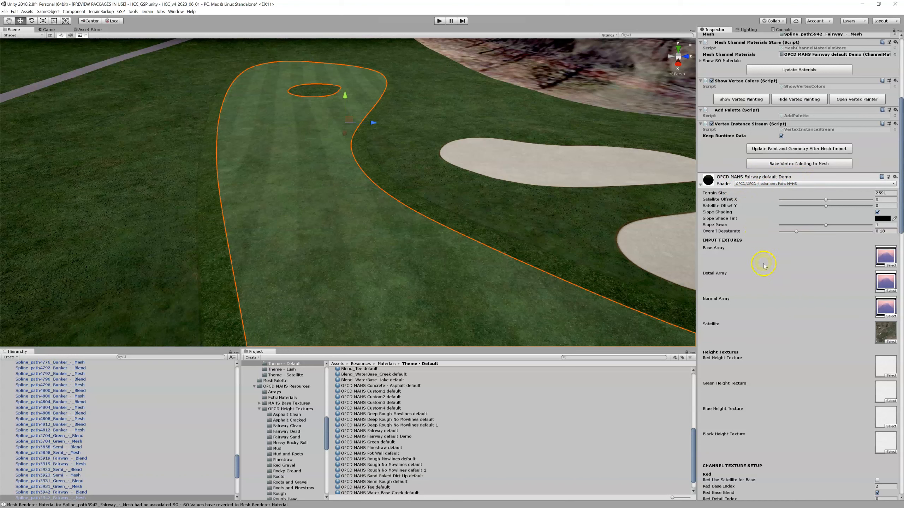
{"action": "scroll", "coordinate": [771, 278], "scroll_direction": "down", "scroll_amount": 2}
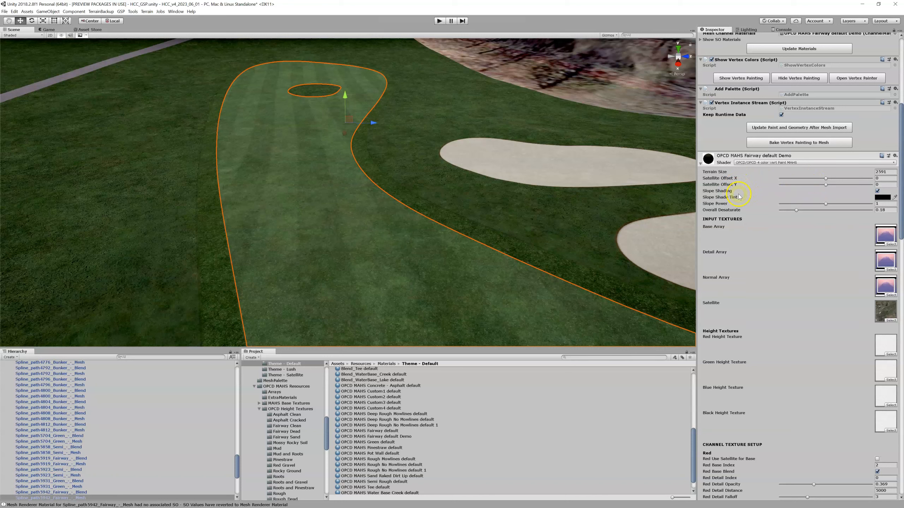
Toggle Slope Shading off and on repeatedly to compare its effect on the fairway, leaving it enabled
{"action": "left_click", "coordinate": [877, 191]}
{"action": "left_click", "coordinate": [876, 191]}
{"action": "left_click", "coordinate": [877, 191]}
{"action": "left_click", "coordinate": [877, 191]}
{"action": "left_click", "coordinate": [876, 191]}
{"action": "left_click", "coordinate": [877, 191]}
{"action": "left_click", "coordinate": [877, 191]}
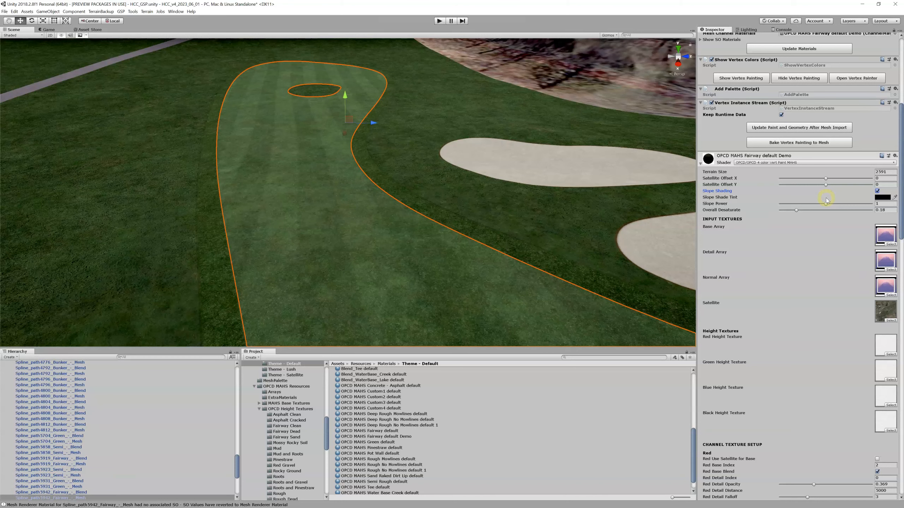
Examine the Demo material's slope power, overall desaturate, input array, satellite and height texture settings
{"action": "scroll", "coordinate": [825, 200], "scroll_direction": "down", "scroll_amount": 2}
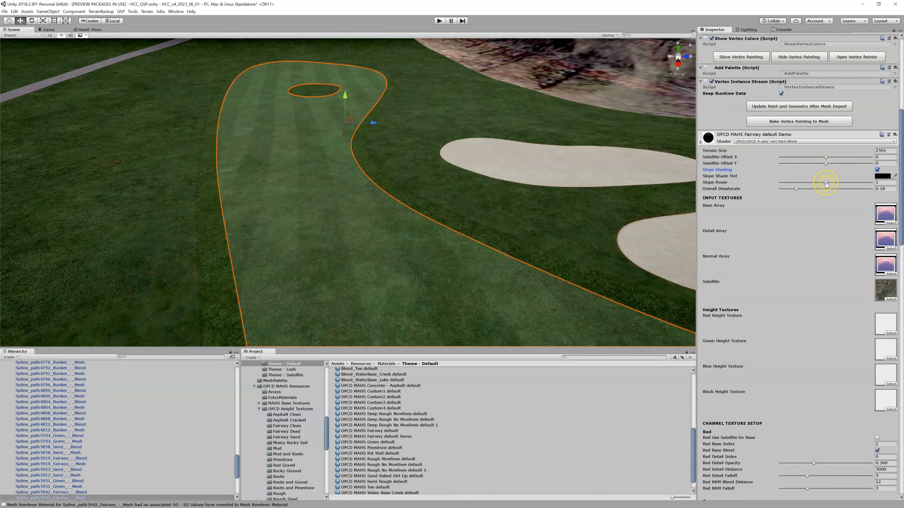
{"action": "scroll", "coordinate": [826, 184], "scroll_direction": "down", "scroll_amount": 2}
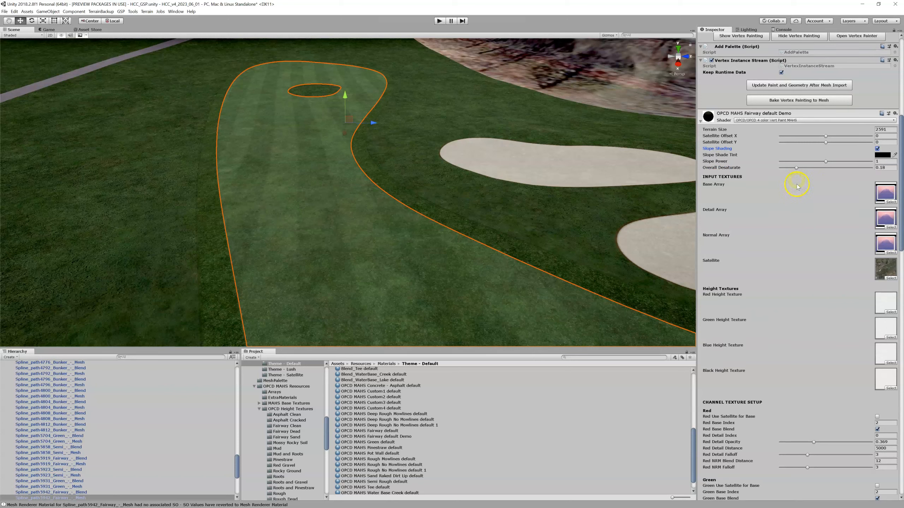
{"action": "scroll", "coordinate": [786, 198], "scroll_direction": "down", "scroll_amount": 2}
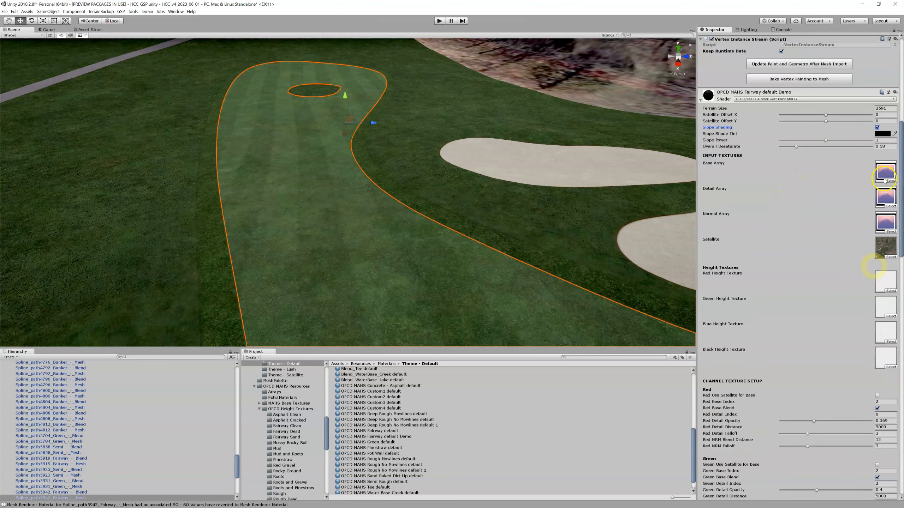
{"action": "scroll", "coordinate": [761, 199], "scroll_direction": "down", "scroll_amount": 2}
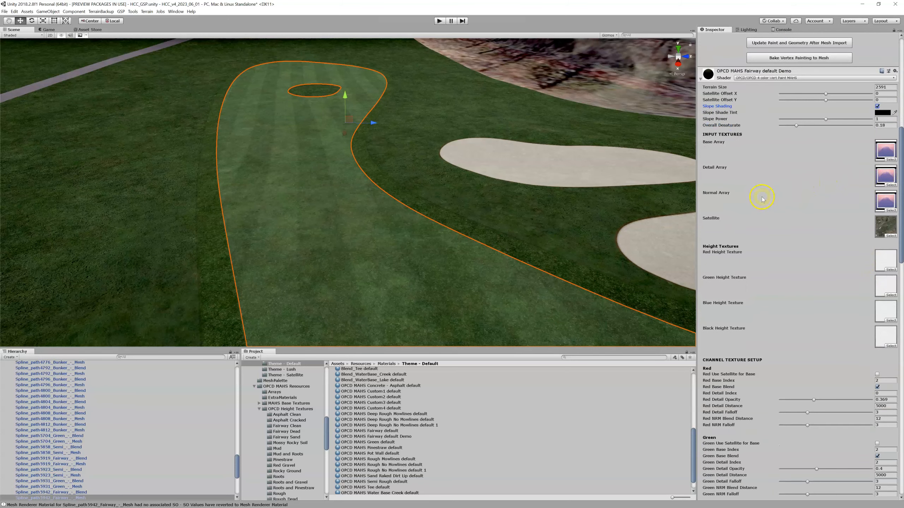
{"action": "scroll", "coordinate": [741, 202], "scroll_direction": "down", "scroll_amount": 2}
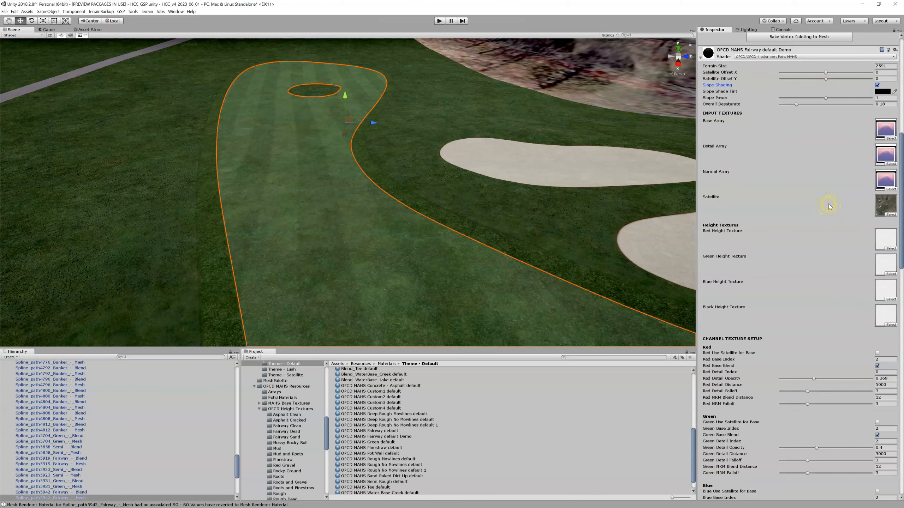
{"action": "scroll", "coordinate": [829, 206], "scroll_direction": "down", "scroll_amount": 6}
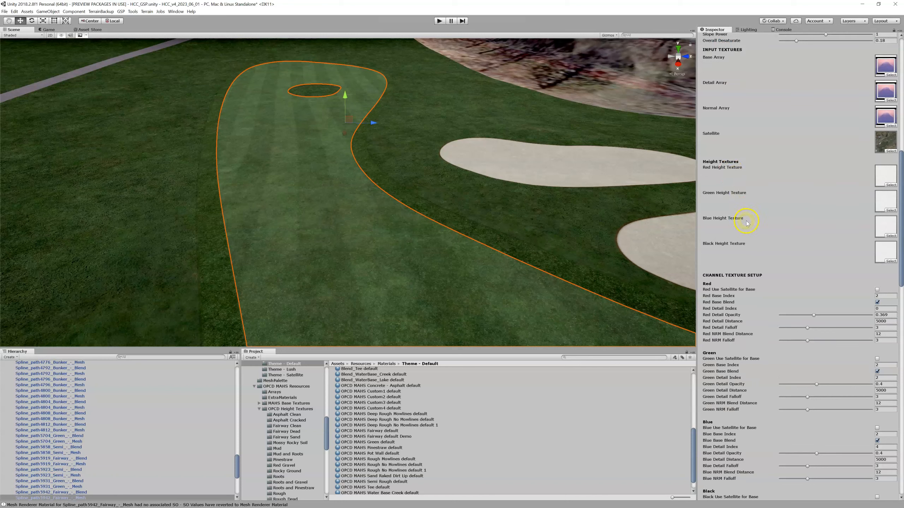
{"action": "scroll", "coordinate": [746, 223], "scroll_direction": "down", "scroll_amount": 2}
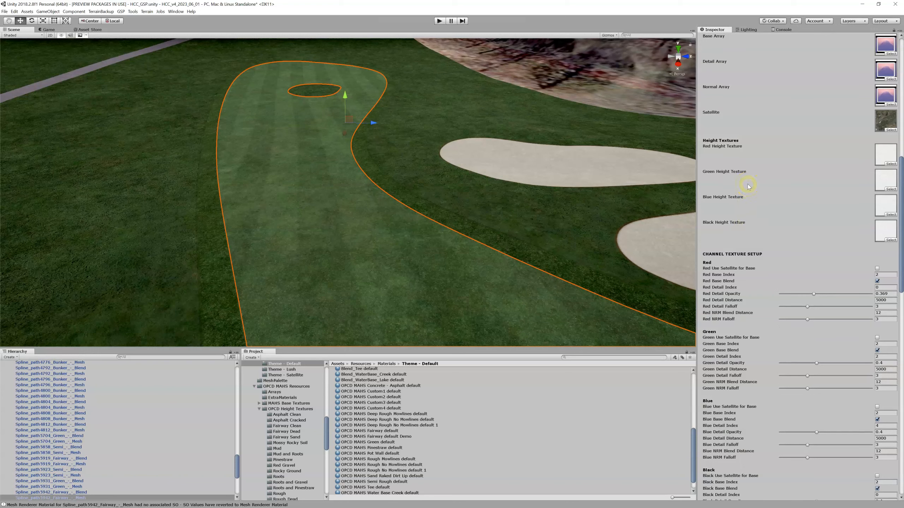
Inspect the fairway surface up close alongside the material's height textures and red, green, blue and black channel texture settings
{"action": "scroll", "coordinate": [523, 239], "scroll_direction": "up", "scroll_amount": 2}
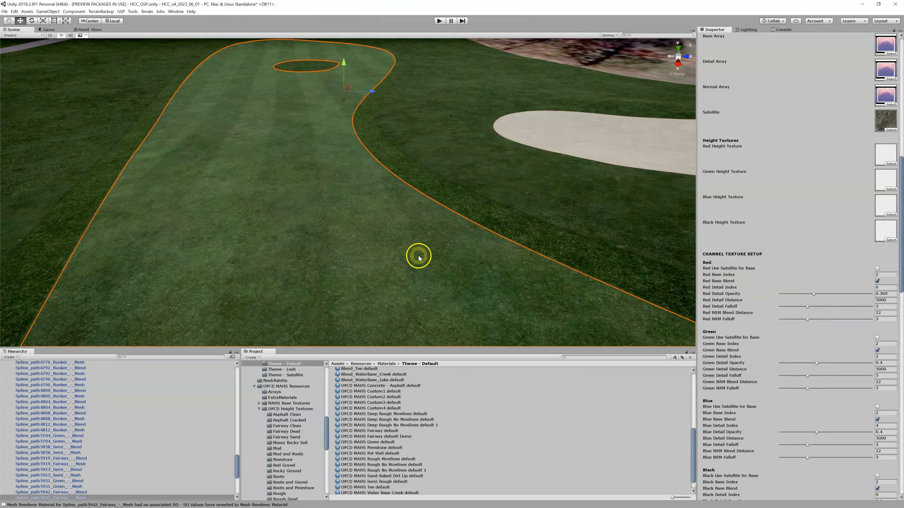
{"action": "scroll", "coordinate": [404, 259], "scroll_direction": "down", "scroll_amount": 1}
{"action": "scroll", "coordinate": [404, 258], "scroll_direction": "up", "scroll_amount": 1}
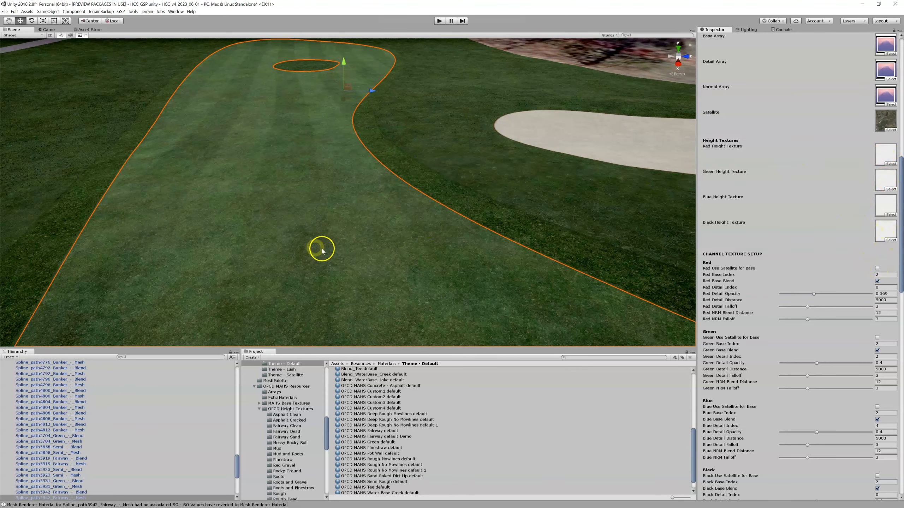
{"action": "scroll", "coordinate": [331, 263], "scroll_direction": "up", "scroll_amount": 2}
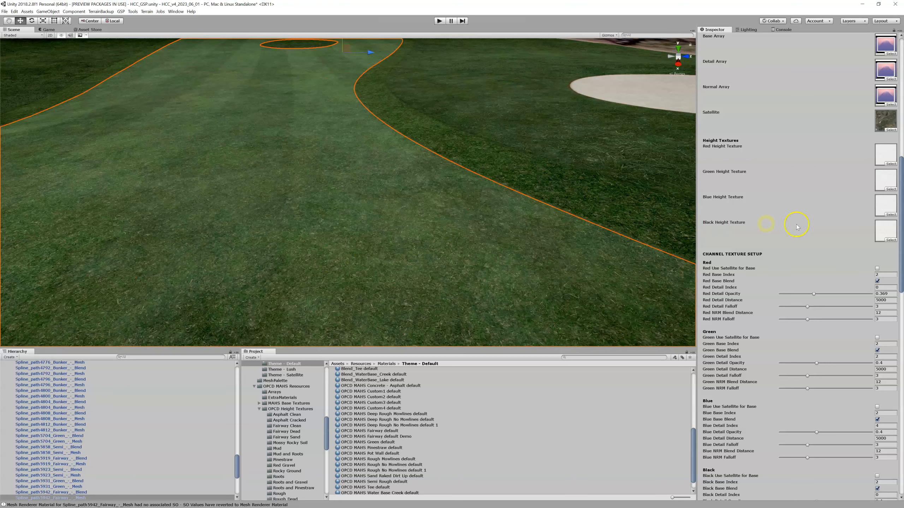
{"action": "scroll", "coordinate": [850, 233], "scroll_direction": "down", "scroll_amount": 3}
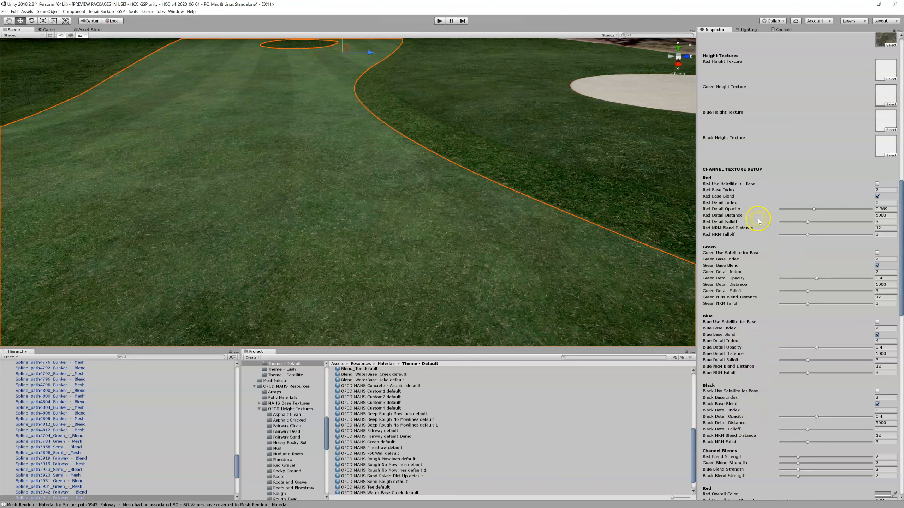
{"action": "scroll", "coordinate": [514, 218], "scroll_direction": "up", "scroll_amount": 3}
{"action": "scroll", "coordinate": [514, 219], "scroll_direction": "down", "scroll_amount": 3}
{"action": "left_click", "coordinate": [377, 195]}
{"action": "scroll", "coordinate": [377, 195], "scroll_direction": "down", "scroll_amount": 3}
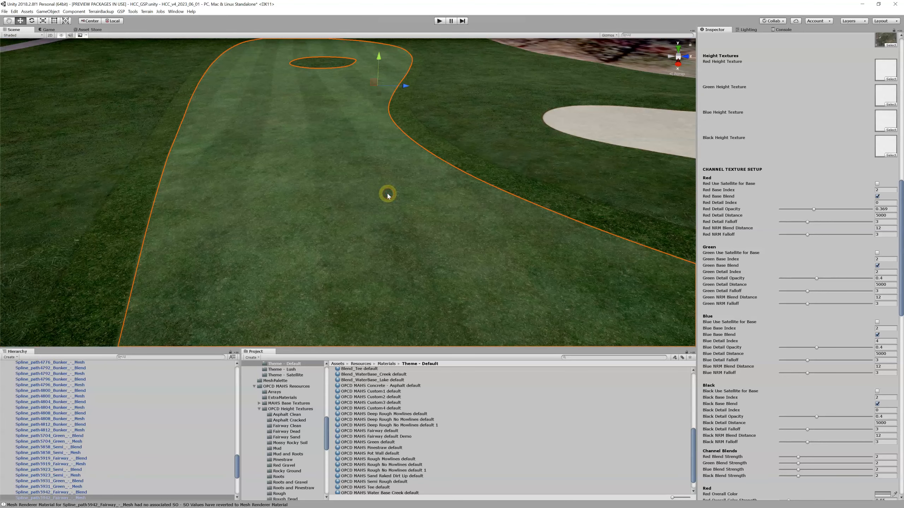
{"action": "scroll", "coordinate": [755, 232], "scroll_direction": "up", "scroll_amount": 10}
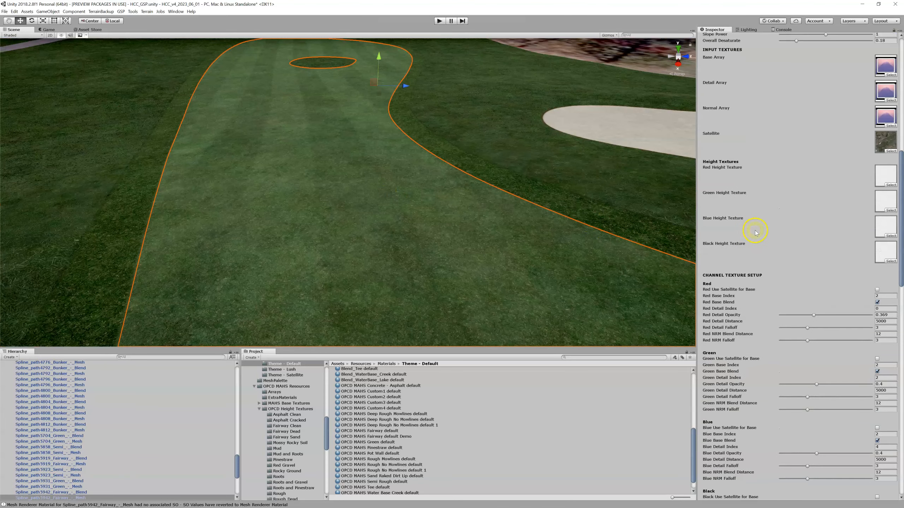
Display the vertex painting on the fairway mesh and hide it again
{"action": "scroll", "coordinate": [756, 231], "scroll_direction": "up", "scroll_amount": 5}
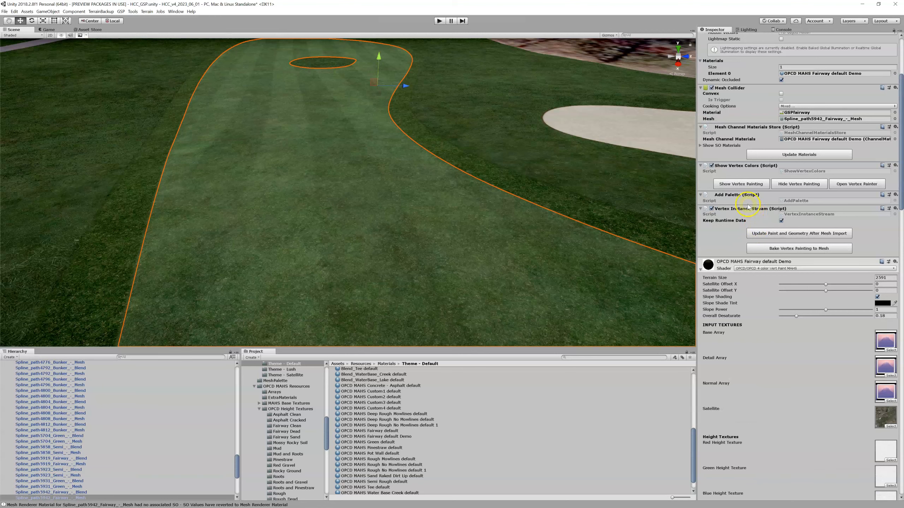
{"action": "left_click", "coordinate": [744, 184]}
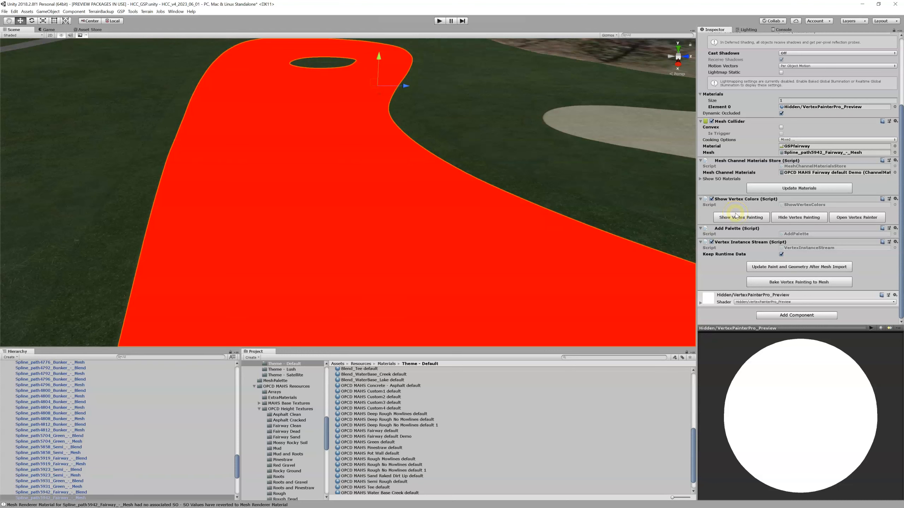
{"action": "left_click", "coordinate": [806, 217]}
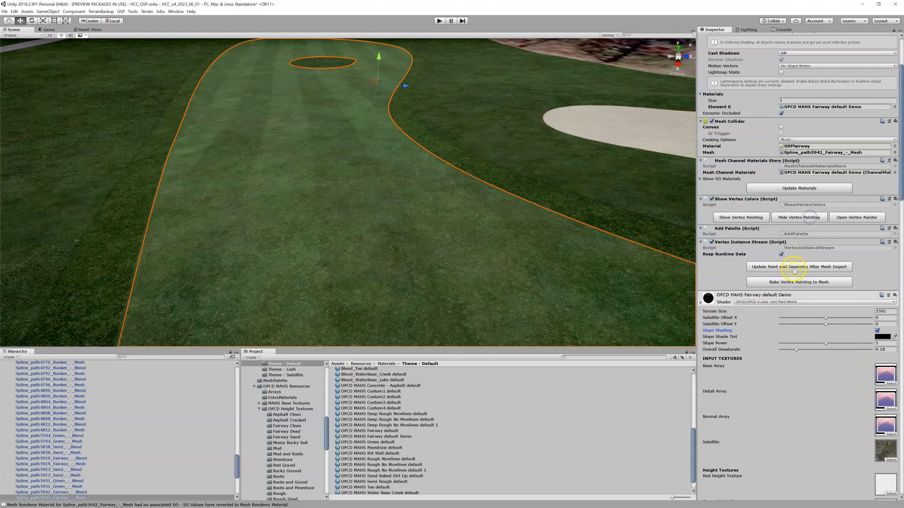
Enable Red Use Satellite for Base to compare it with the material's satellite texture, and disable it again
{"action": "scroll", "coordinate": [793, 267], "scroll_direction": "down", "scroll_amount": 10}
{"action": "scroll", "coordinate": [794, 271], "scroll_direction": "down", "scroll_amount": 10}
{"action": "scroll", "coordinate": [794, 270], "scroll_direction": "down", "scroll_amount": 5}
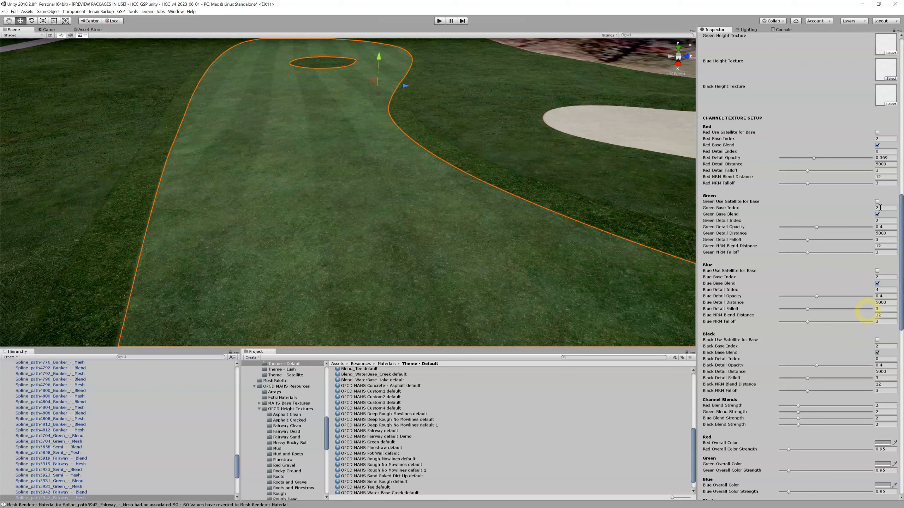
{"action": "scroll", "coordinate": [879, 207], "scroll_direction": "down", "scroll_amount": 2}
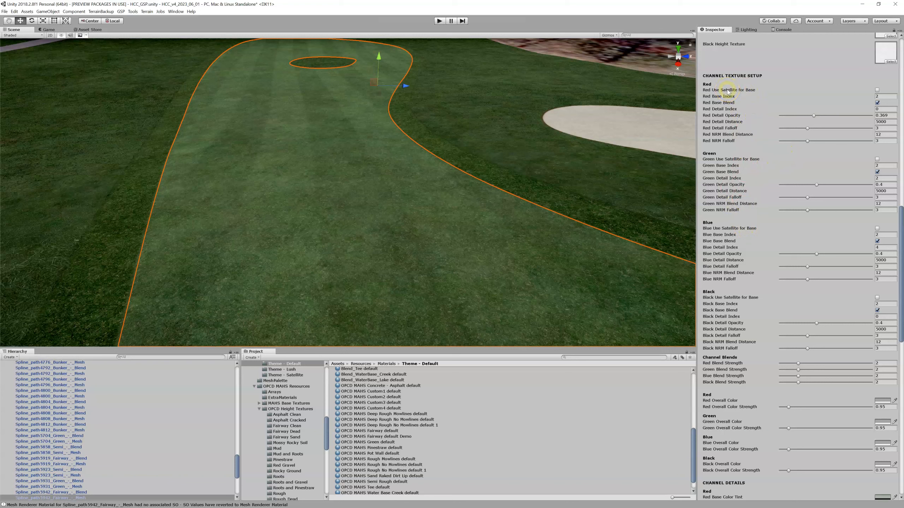
{"action": "left_click", "coordinate": [876, 90]}
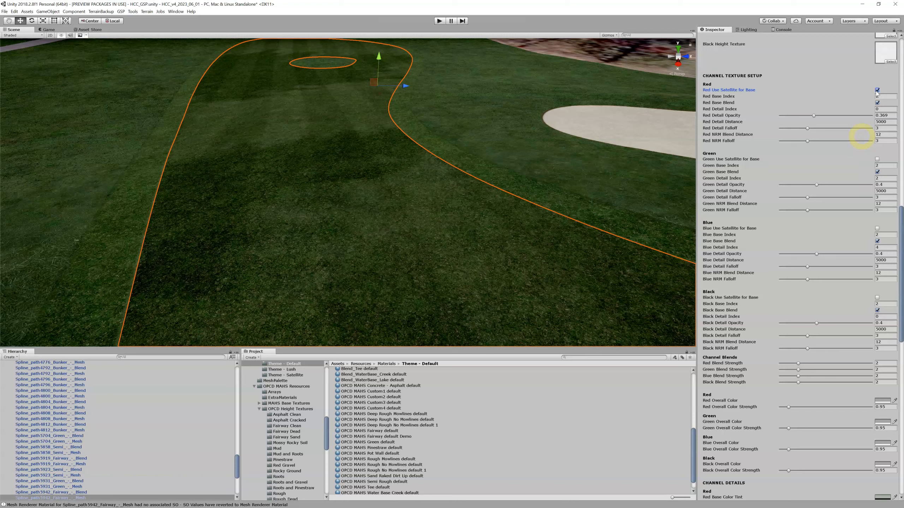
{"action": "scroll", "coordinate": [876, 93], "scroll_direction": "up", "scroll_amount": 5}
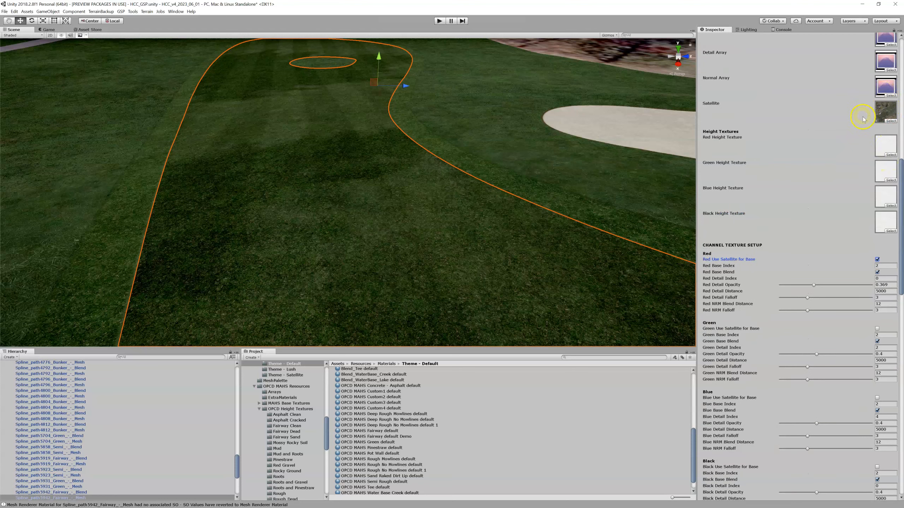
{"action": "scroll", "coordinate": [755, 94], "scroll_direction": "up", "scroll_amount": 1}
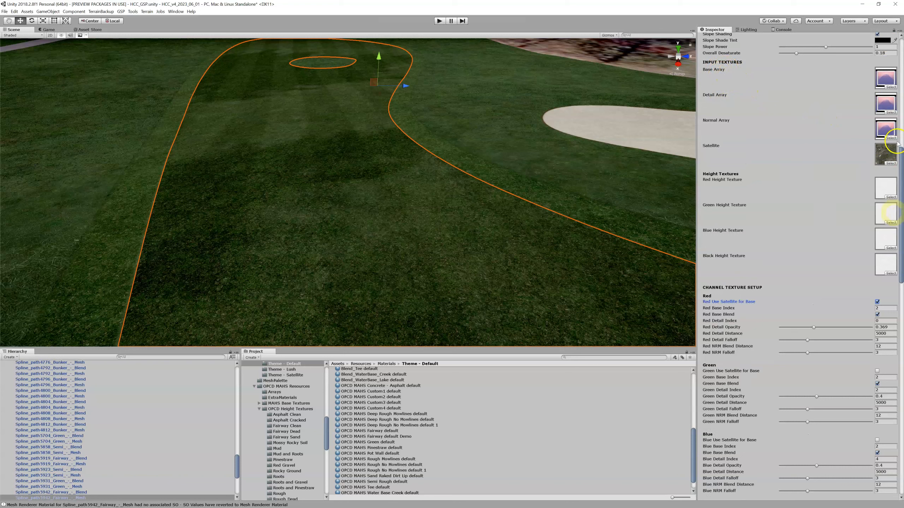
{"action": "scroll", "coordinate": [825, 218], "scroll_direction": "down", "scroll_amount": 2}
{"action": "scroll", "coordinate": [825, 217], "scroll_direction": "down", "scroll_amount": 1}
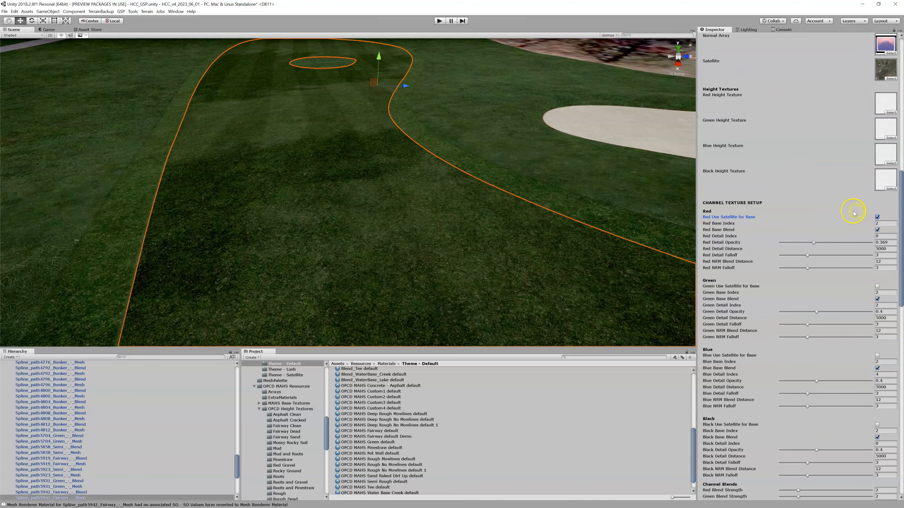
{"action": "left_click", "coordinate": [877, 216]}
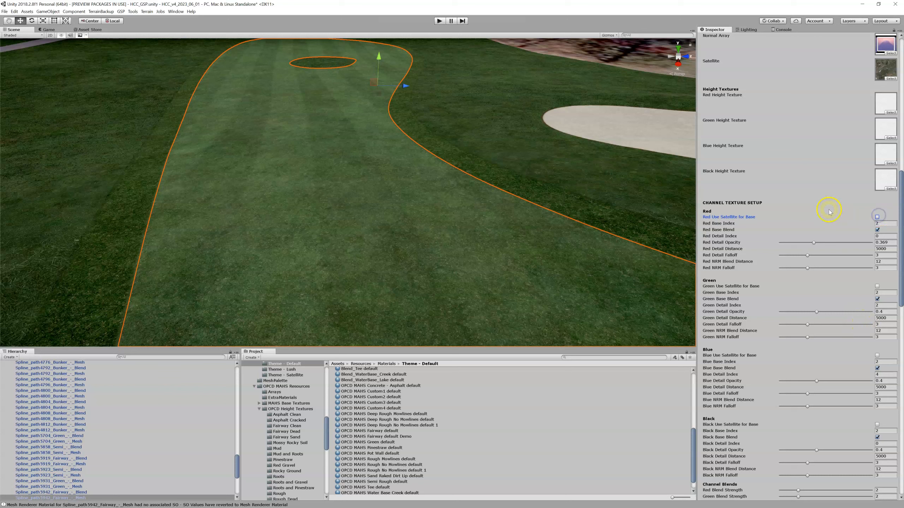
Toggle Red Base Blend to compare its effect, trying a Red Detail Opacity of 0.342, and leave the blend enabled
{"action": "scroll", "coordinate": [827, 208], "scroll_direction": "down", "scroll_amount": 1}
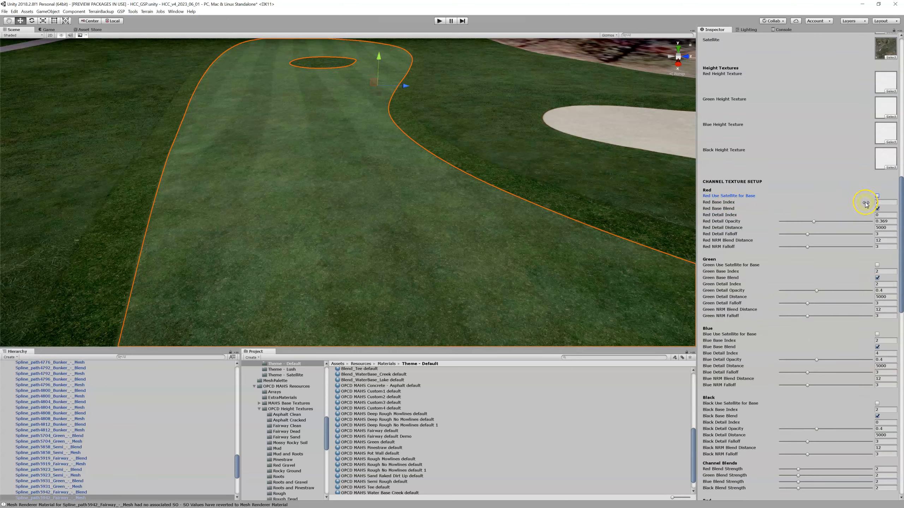
{"action": "scroll", "coordinate": [865, 203], "scroll_direction": "down", "scroll_amount": 1}
{"action": "left_click", "coordinate": [877, 187]}
{"action": "left_click", "coordinate": [876, 188]}
{"action": "left_click", "coordinate": [877, 188]}
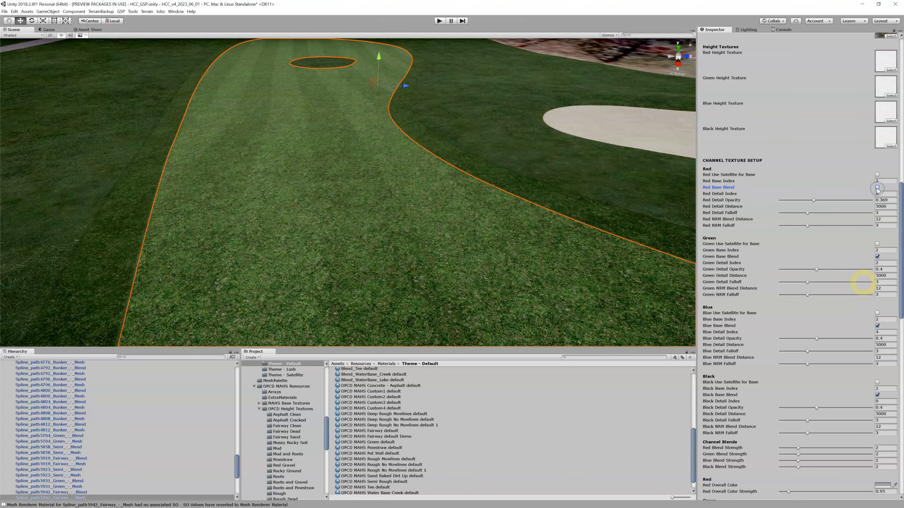
{"action": "left_click", "coordinate": [877, 187]}
{"action": "left_click", "coordinate": [877, 188]}
{"action": "scroll", "coordinate": [805, 183], "scroll_direction": "down", "scroll_amount": 1}
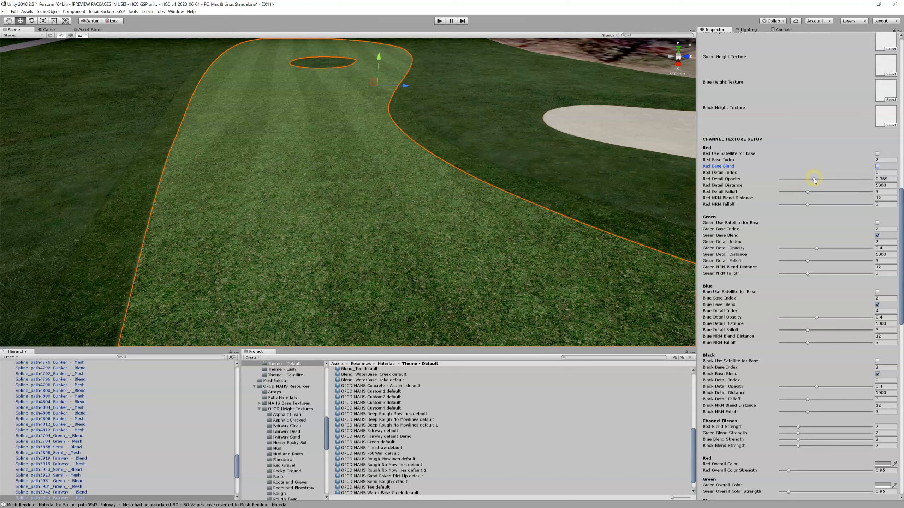
{"action": "mouse_move", "coordinate": [814, 179]}
{"action": "left_mouse_down"}
{"action": "mouse_move", "coordinate": [753, 187]}
{"action": "mouse_move", "coordinate": [813, 182]}
{"action": "left_mouse_up"}
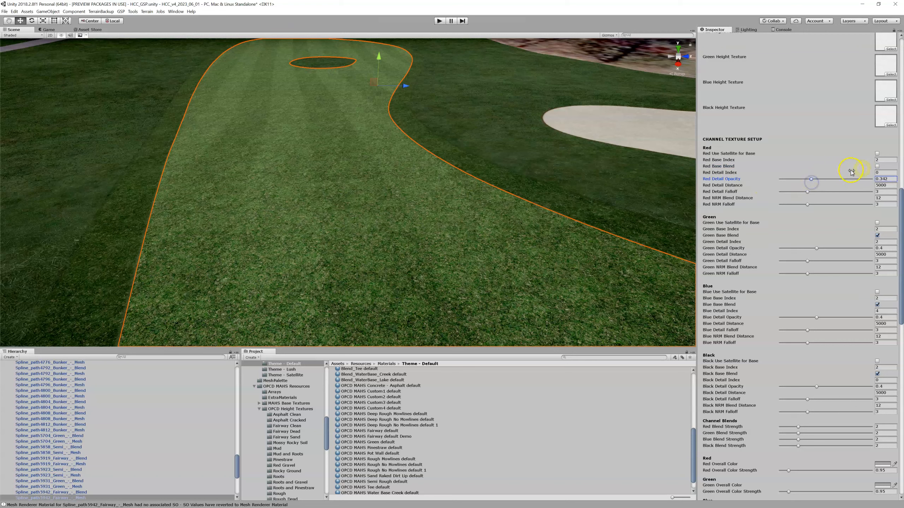
{"action": "left_click", "coordinate": [877, 167]}
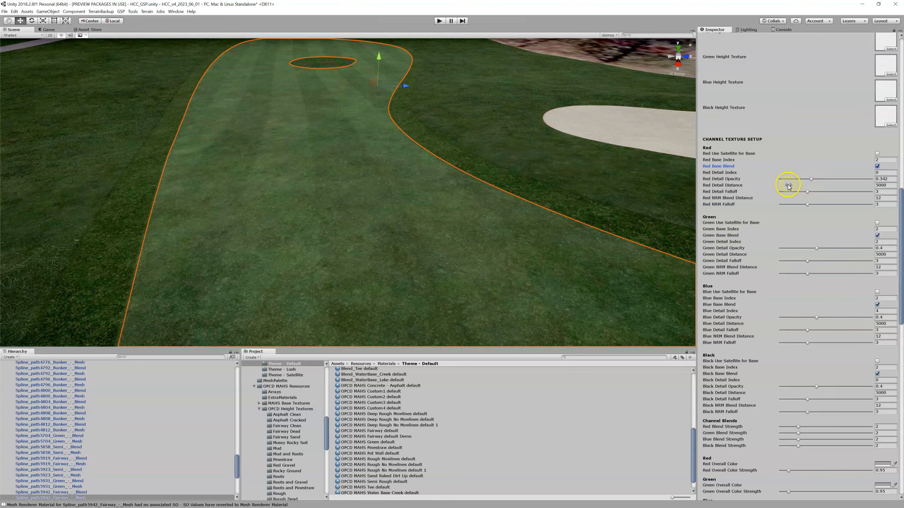
Try Red Detail Opacity at its maximum and at 0, and settle on 0.388
{"action": "left_click", "coordinate": [811, 180]}
{"action": "left_click_drag", "start_coordinate": [810, 180], "coordinate": [875, 178]}
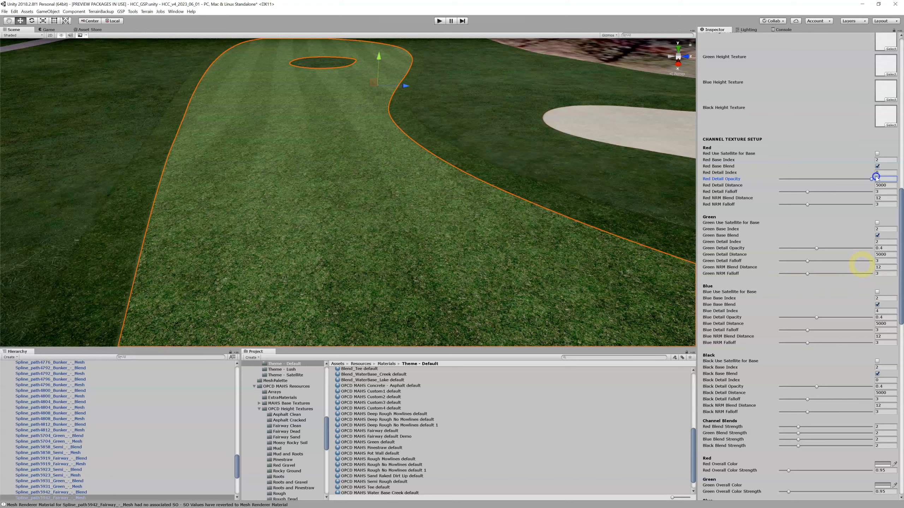
{"action": "left_click_drag", "start_coordinate": [874, 178], "coordinate": [739, 184]}
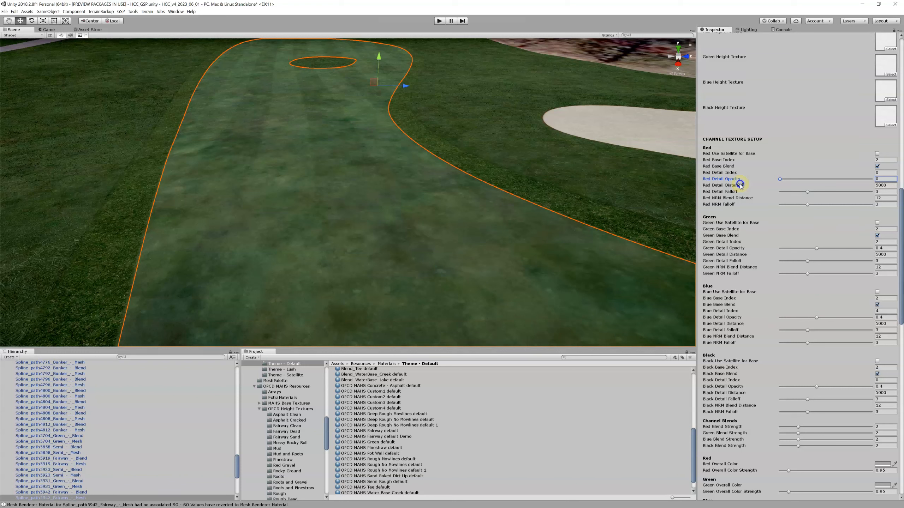
{"action": "left_click_drag", "start_coordinate": [780, 180], "coordinate": [815, 182]}
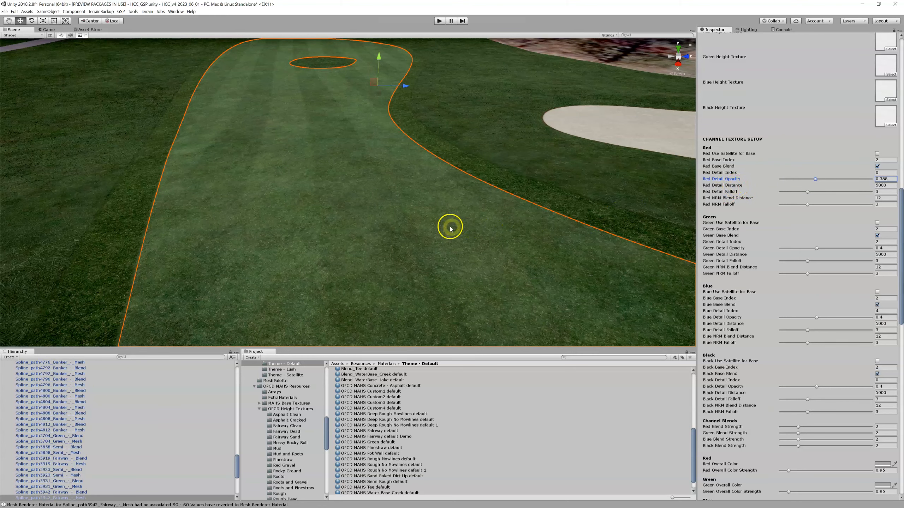
Set the Red Detail Distance to 10 with the whole fairway in view
{"action": "scroll", "coordinate": [450, 227], "scroll_direction": "down", "scroll_amount": 10}
{"action": "scroll", "coordinate": [449, 227], "scroll_direction": "down", "scroll_amount": 3}
{"action": "middle_click_drag", "start_coordinate": [450, 245], "coordinate": [437, 222]}
{"action": "scroll", "coordinate": [437, 223], "scroll_direction": "down", "scroll_amount": 3}
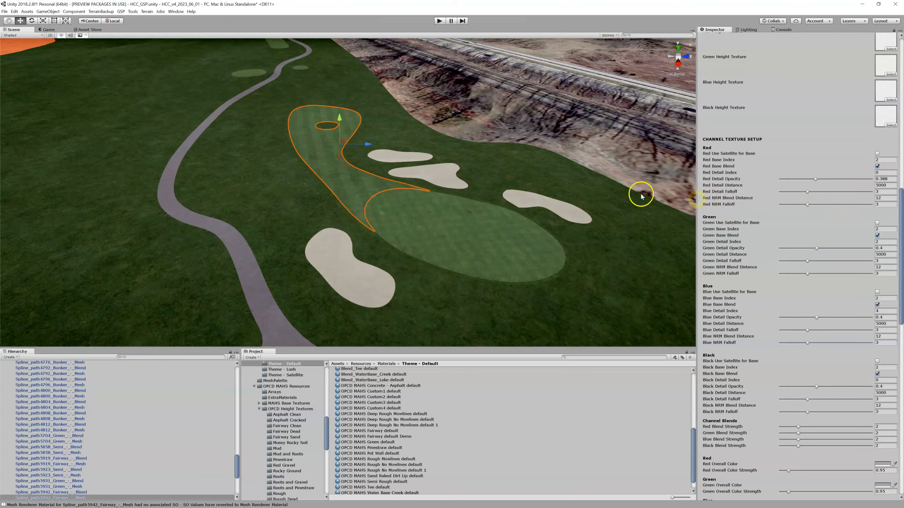
{"action": "left_click", "coordinate": [885, 185]}
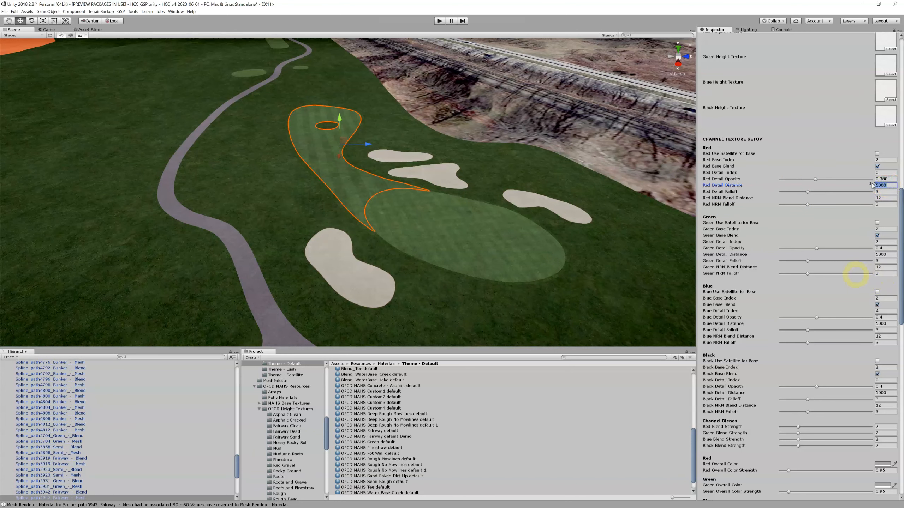
{"action": "type", "text": "10"}
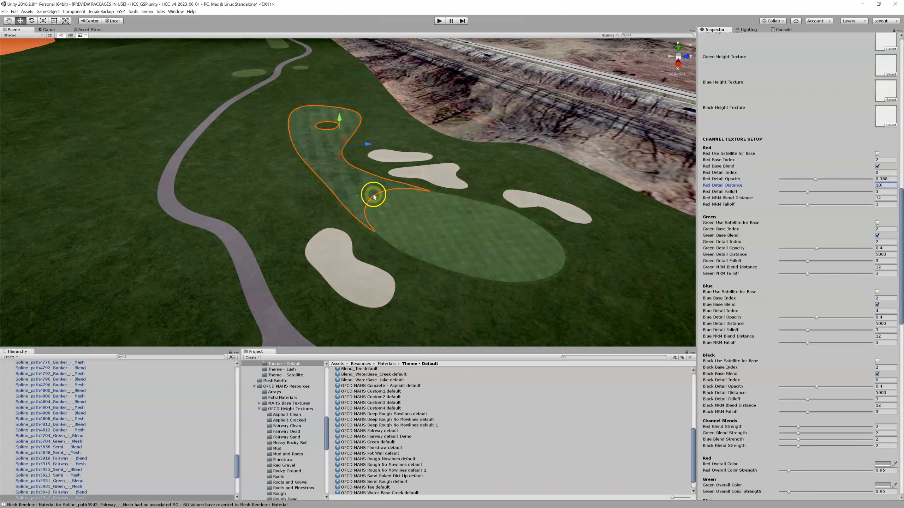
Examine how the fairway's red detail texture fades at close range and from farther away
{"action": "scroll", "coordinate": [373, 196], "scroll_direction": "up", "scroll_amount": 1}
{"action": "scroll", "coordinate": [373, 196], "scroll_direction": "up", "scroll_amount": 3}
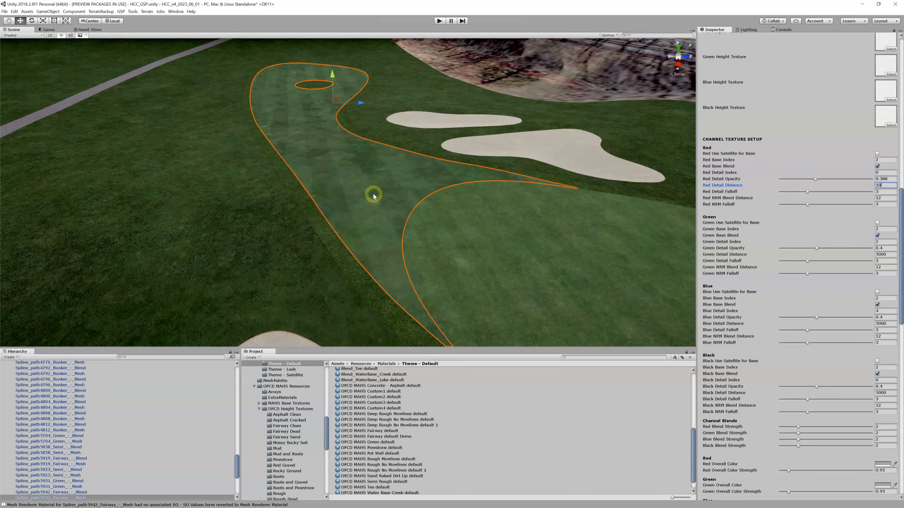
{"action": "mouse_move", "coordinate": [365, 185]}
{"action": "right_mouse_down"}
{"action": "mouse_move", "coordinate": [362, 167]}
{"action": "mouse_move", "coordinate": [371, 189]}
{"action": "right_mouse_up"}
{"action": "key", "text": "w"}
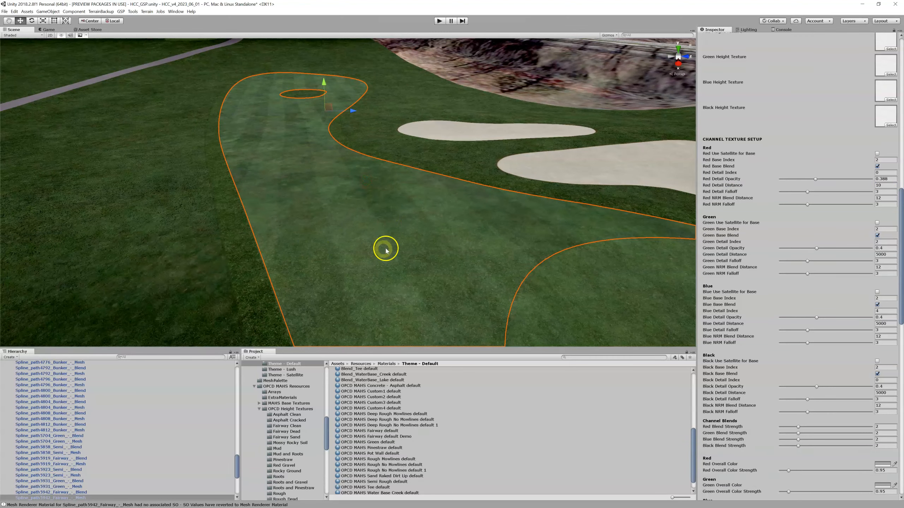
{"action": "right_click_drag", "start_coordinate": [373, 240], "coordinate": [374, 262]}
{"action": "key", "text": "w"}
{"action": "key", "text": "w"}
{"action": "key", "text": "w"}
{"action": "key", "text": "w"}
{"action": "key", "text": "w"}
{"action": "key", "text": "w"}
{"action": "key", "text": "w"}
{"action": "key", "text": "w"}
{"action": "key", "text": "w"}
{"action": "key", "text": "w"}
{"action": "key", "text": "w"}
{"action": "key", "text": "w"}
{"action": "key", "text": "w"}
{"action": "key", "text": "w"}
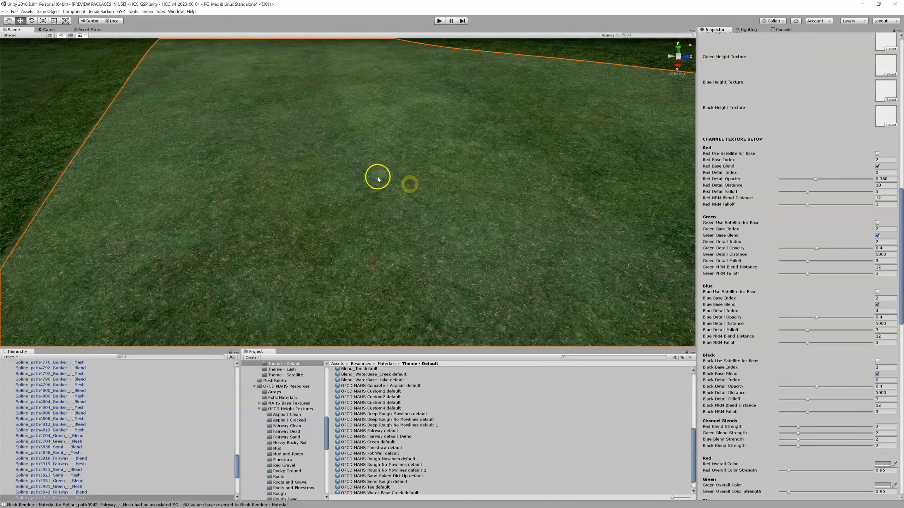
{"action": "right_click_drag", "start_coordinate": [338, 205], "coordinate": [329, 186]}
{"action": "key", "text": "s"}
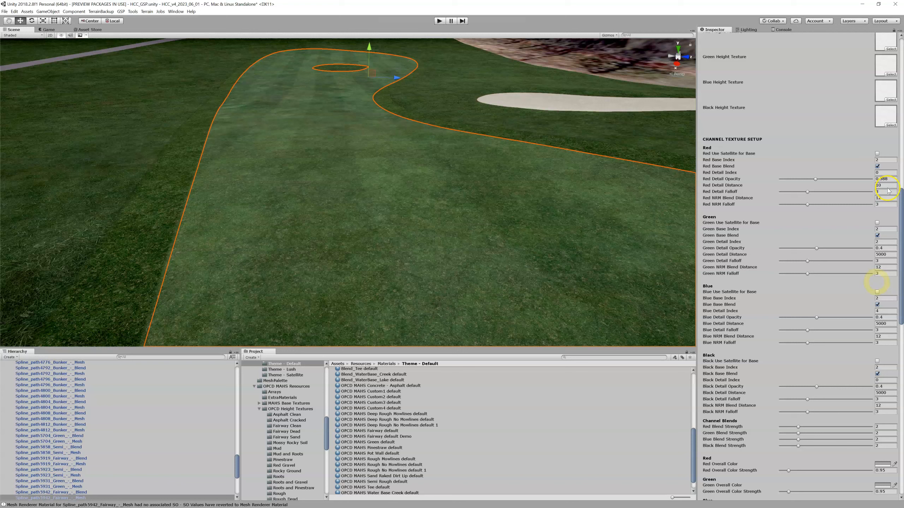
Try a Red Detail Distance of 5000 on the fairway material, and change it to 15
{"action": "left_click", "coordinate": [866, 186]}
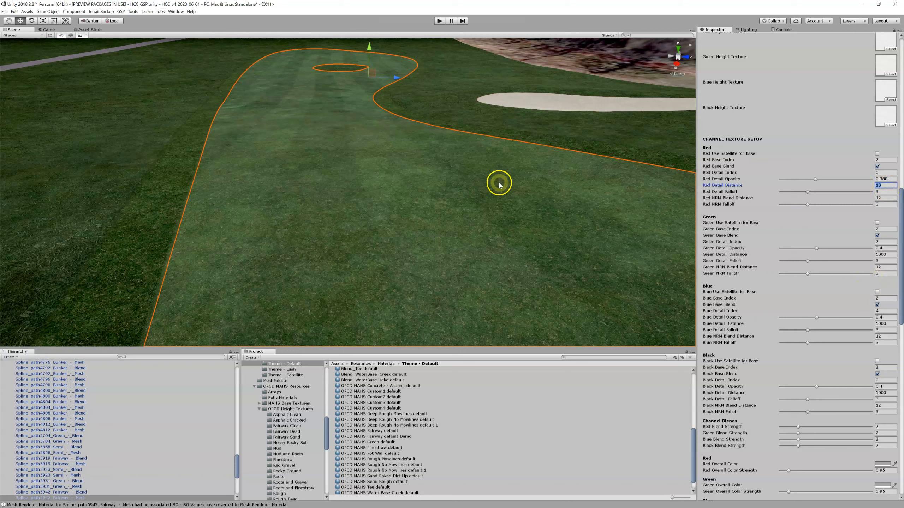
{"action": "type", "text": "5000"}
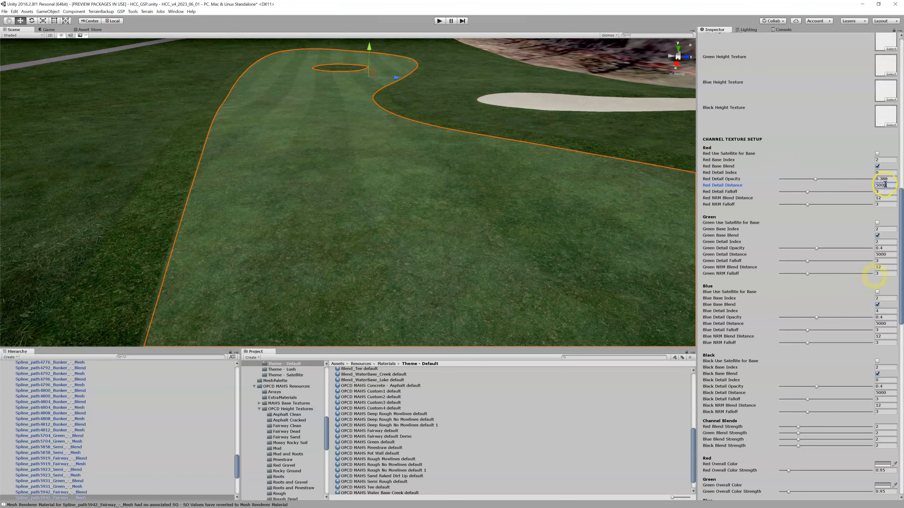
{"action": "left_click_drag", "start_coordinate": [888, 185], "coordinate": [873, 185]}
{"action": "type", "text": "15"}
Try Red Detail Falloff between 0 and 10, settle on 3.93, and check the fairway from several distances
{"action": "left_click_drag", "start_coordinate": [808, 192], "coordinate": [784, 192]}
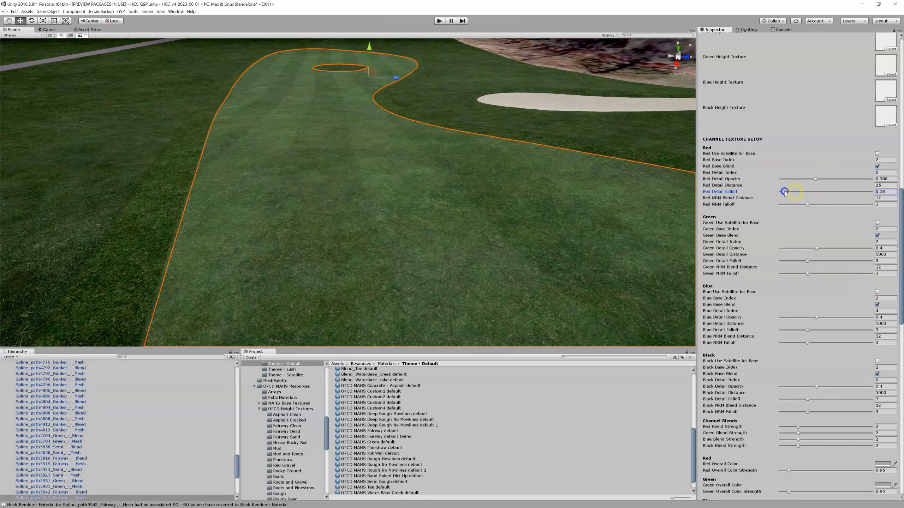
{"action": "left_click_drag", "start_coordinate": [855, 192], "coordinate": [747, 193]}
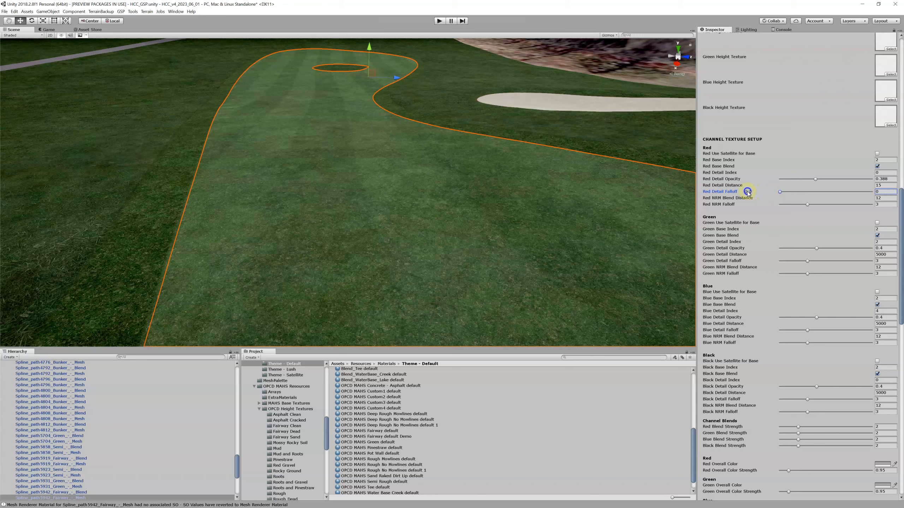
{"action": "left_click_drag", "start_coordinate": [747, 193], "coordinate": [891, 190]}
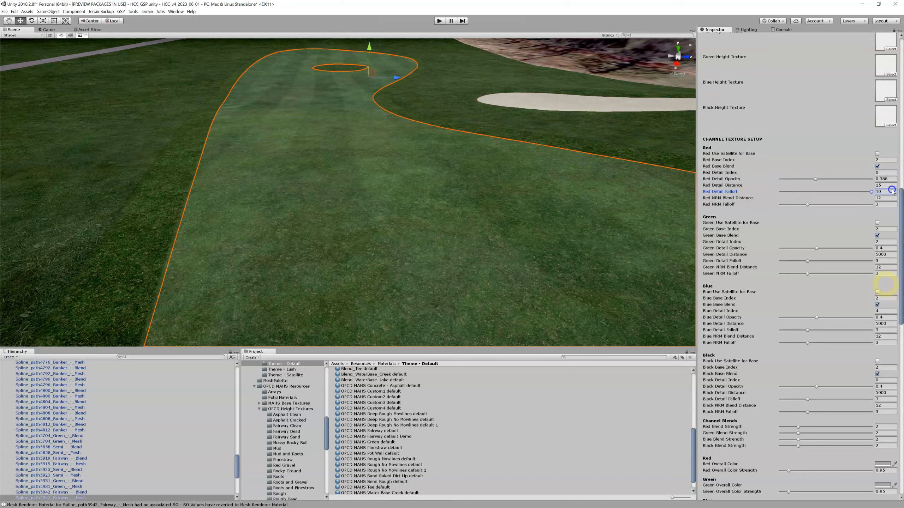
{"action": "left_click_drag", "start_coordinate": [874, 192], "coordinate": [832, 194]}
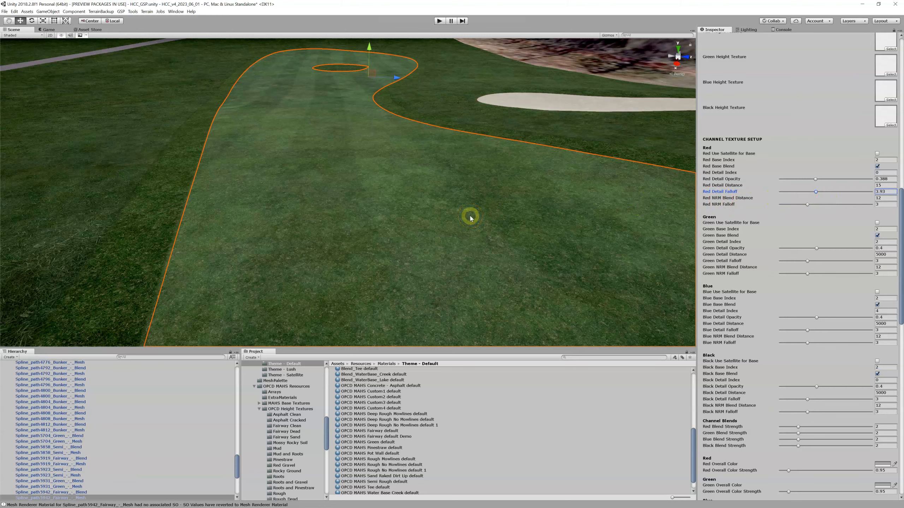
{"action": "scroll", "coordinate": [469, 218], "scroll_direction": "down", "scroll_amount": 6}
{"action": "scroll", "coordinate": [459, 229], "scroll_direction": "up", "scroll_amount": 3}
{"action": "scroll", "coordinate": [460, 231], "scroll_direction": "down", "scroll_amount": 3}
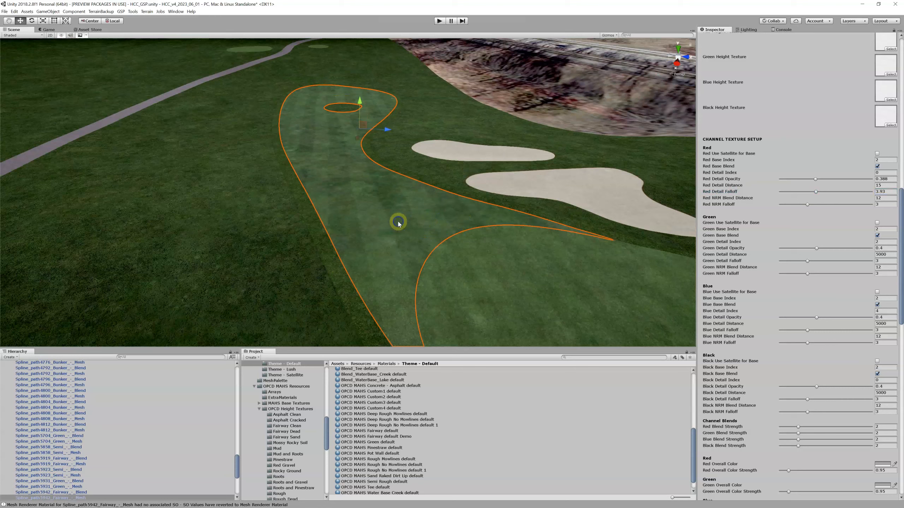
{"action": "scroll", "coordinate": [499, 244], "scroll_direction": "up", "scroll_amount": 3}
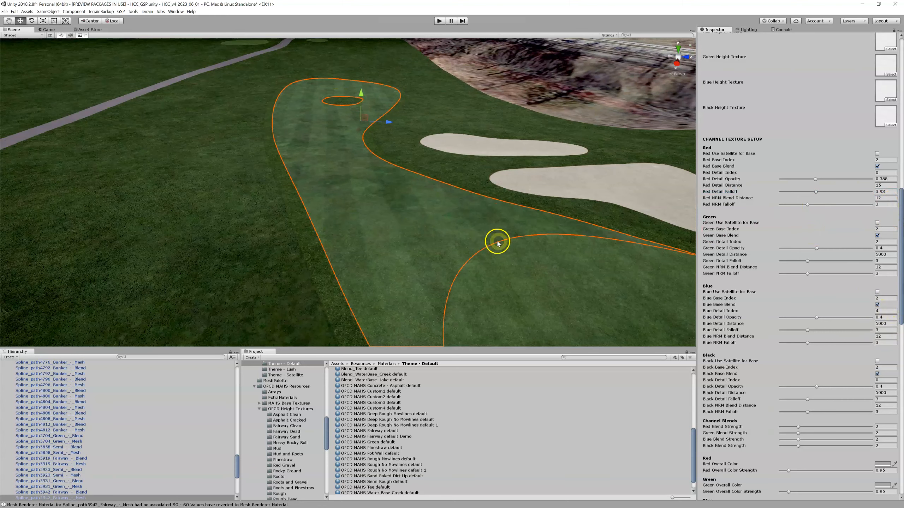
{"action": "scroll", "coordinate": [481, 244], "scroll_direction": "up", "scroll_amount": 3}
{"action": "scroll", "coordinate": [481, 244], "scroll_direction": "down", "scroll_amount": 3}
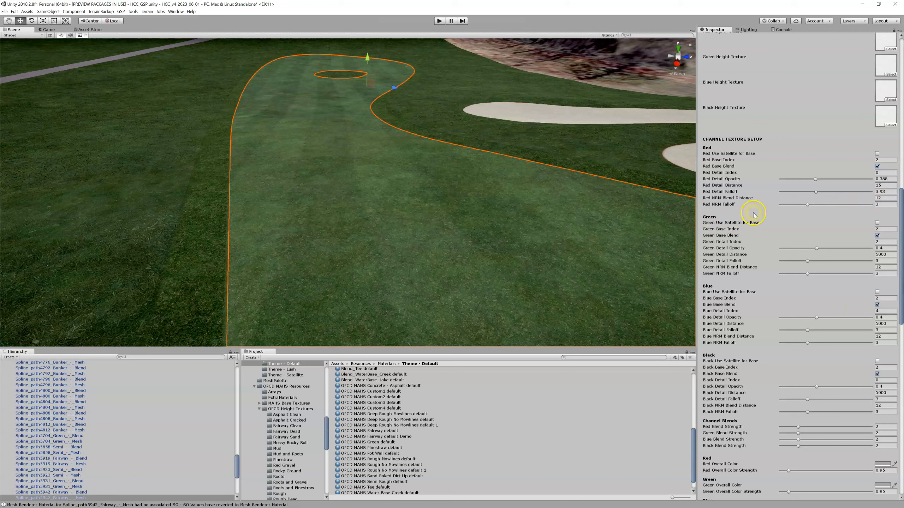
Set the Red NRM Falloff to 2.07 and check the fairway from farther away
{"action": "mouse_move", "coordinate": [807, 204]}
{"action": "left_mouse_down"}
{"action": "mouse_move", "coordinate": [835, 203]}
{"action": "mouse_move", "coordinate": [772, 211]}
{"action": "mouse_move", "coordinate": [817, 205]}
{"action": "mouse_move", "coordinate": [800, 209]}
{"action": "left_mouse_up"}
{"action": "scroll", "coordinate": [287, 253], "scroll_direction": "down", "scroll_amount": 5}
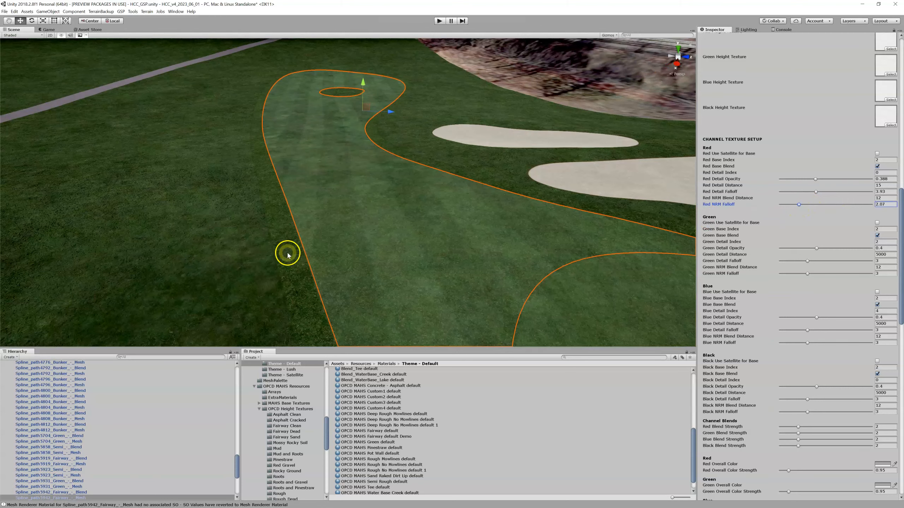
Examine the fairway at closer range alongside the green, blue and black channel setup, channel blend strengths and overall color settings
{"action": "scroll", "coordinate": [387, 233], "scroll_direction": "up", "scroll_amount": 6}
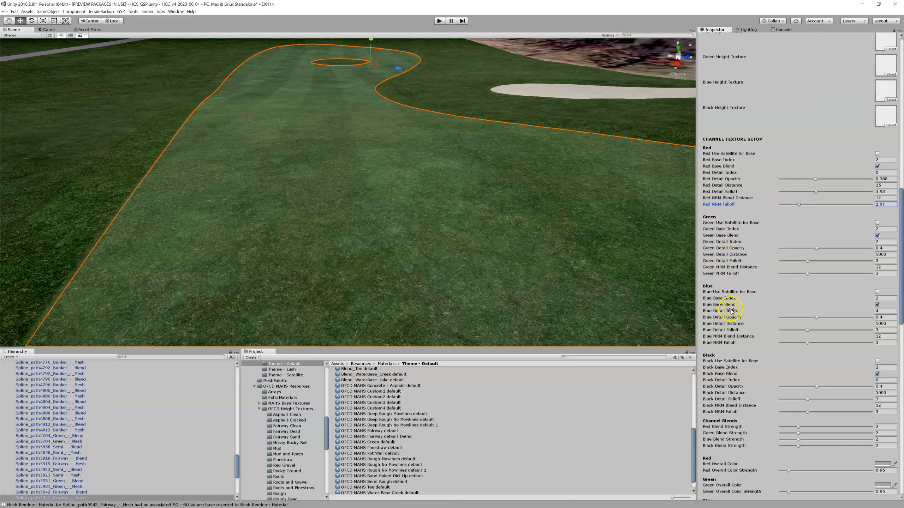
{"action": "scroll", "coordinate": [754, 355], "scroll_direction": "down", "scroll_amount": 3}
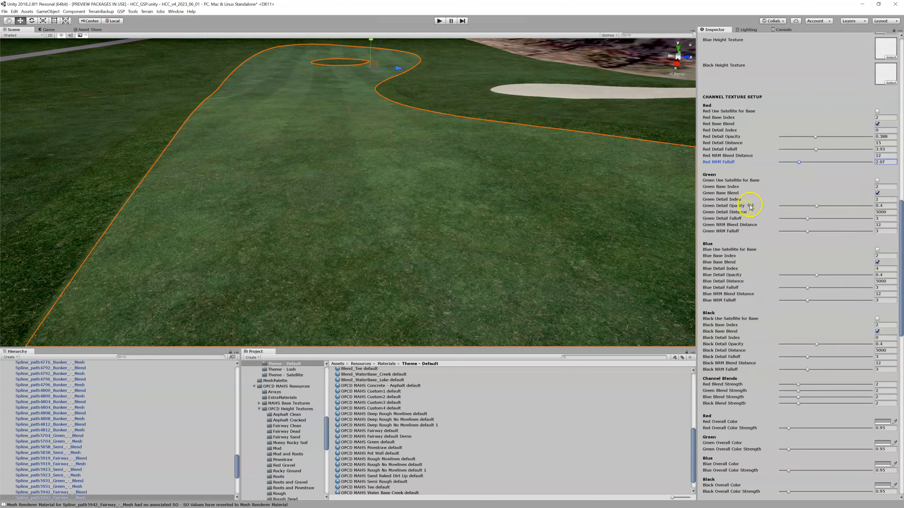
{"action": "scroll", "coordinate": [735, 240], "scroll_direction": "down", "scroll_amount": 3}
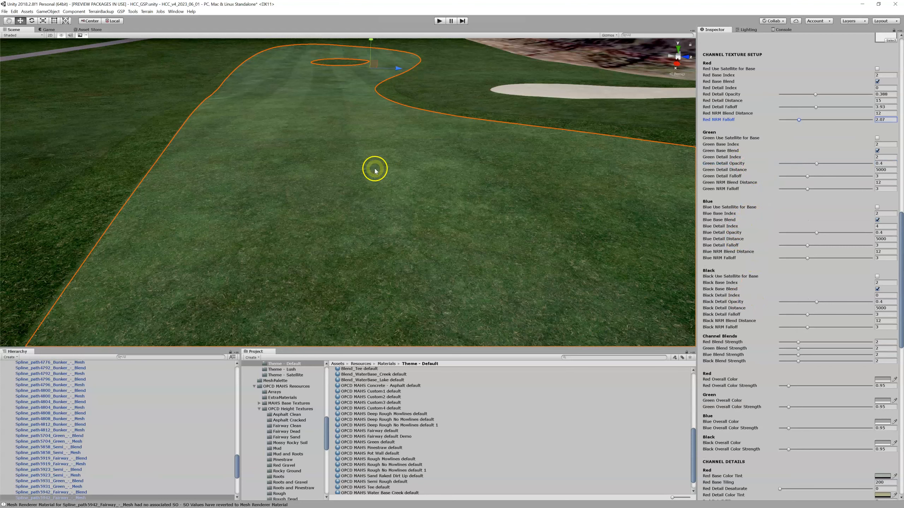
{"action": "scroll", "coordinate": [287, 153], "scroll_direction": "down", "scroll_amount": 3}
{"action": "left_click", "coordinate": [318, 166]}
{"action": "middle_click_drag", "start_coordinate": [318, 166], "coordinate": [307, 164]}
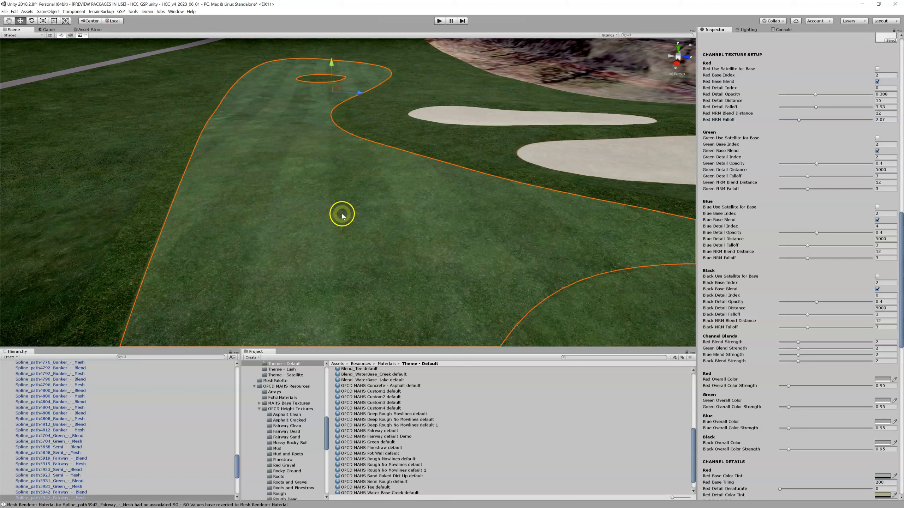
{"action": "scroll", "coordinate": [836, 242], "scroll_direction": "down", "scroll_amount": 4}
{"action": "scroll", "coordinate": [836, 243], "scroll_direction": "down", "scroll_amount": 2}
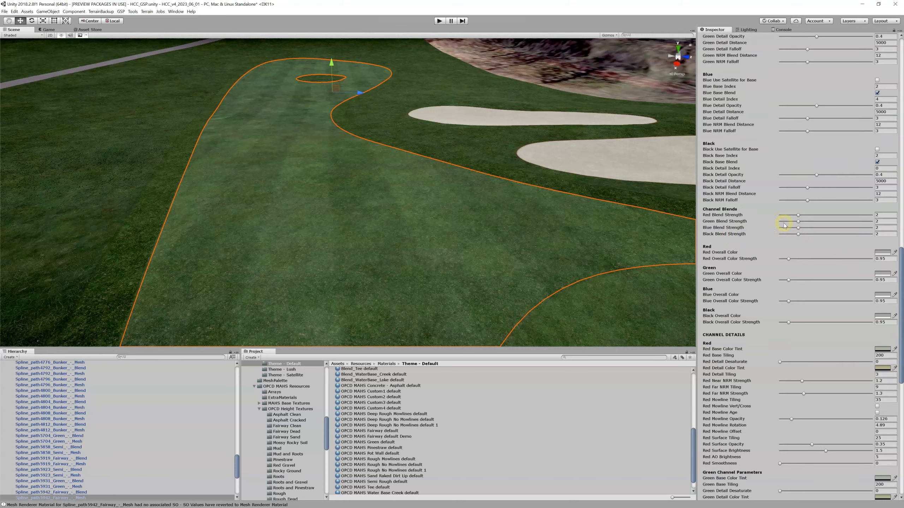
{"action": "scroll", "coordinate": [784, 227], "scroll_direction": "down", "scroll_amount": 2}
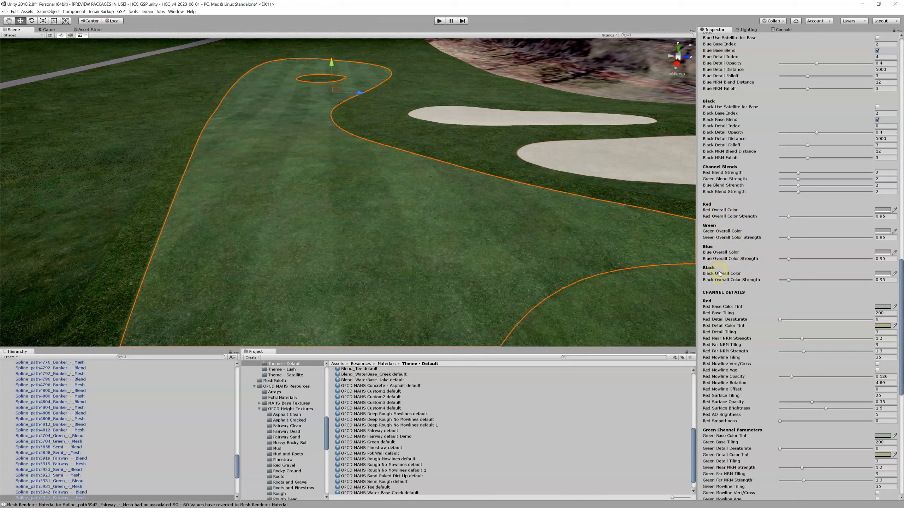
Try other grey shades for the Red Overall Color of the fairway material and undo the change
{"action": "left_click", "coordinate": [881, 210]}
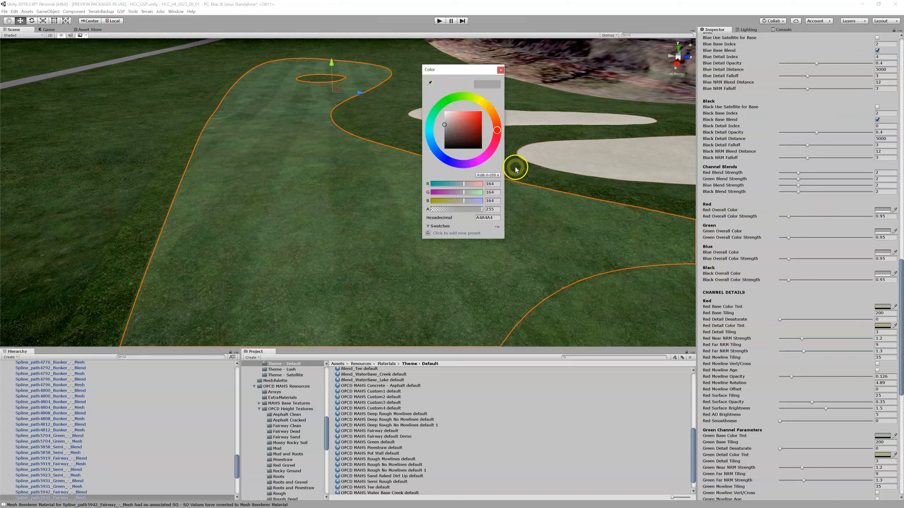
{"action": "left_click", "coordinate": [445, 129]}
{"action": "mouse_move", "coordinate": [444, 128]}
{"action": "left_mouse_down"}
{"action": "mouse_move", "coordinate": [441, 144]}
{"action": "mouse_move", "coordinate": [439, 117]}
{"action": "left_mouse_up"}
{"action": "key", "text": "ctrl+z"}
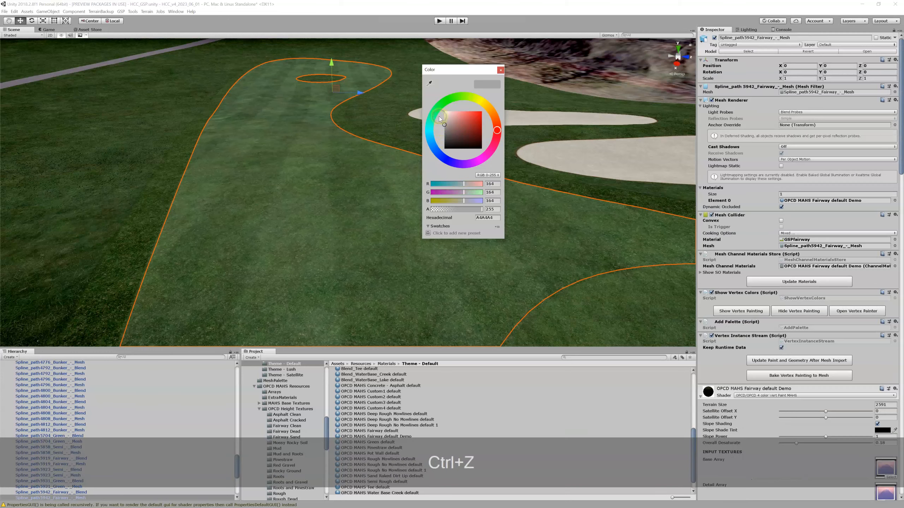
Try the red AB2B2B and other hues as the Red Overall Color, undo the changes, and close the color picker
{"action": "left_click", "coordinate": [472, 124]}
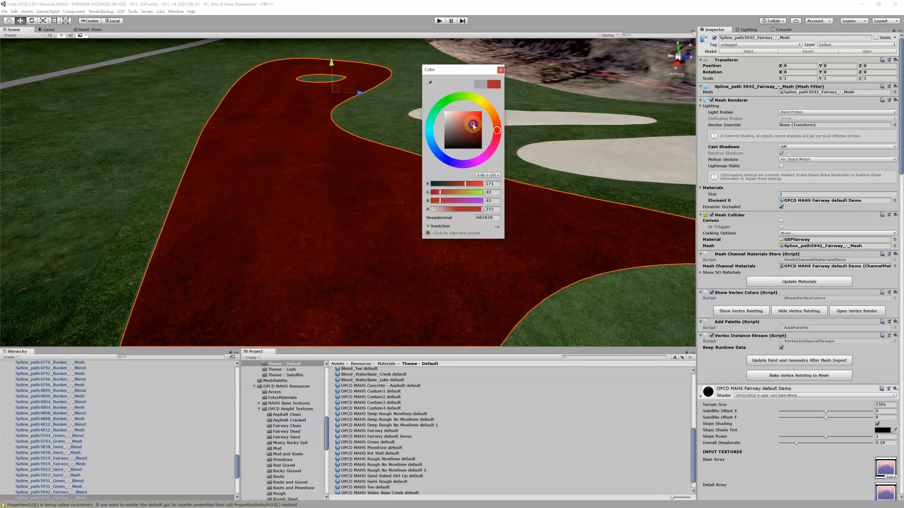
{"action": "mouse_move", "coordinate": [496, 130]}
{"action": "left_mouse_down"}
{"action": "mouse_move", "coordinate": [483, 102]}
{"action": "mouse_move", "coordinate": [447, 102]}
{"action": "left_mouse_up"}
{"action": "key", "text": "ctrl+z"}
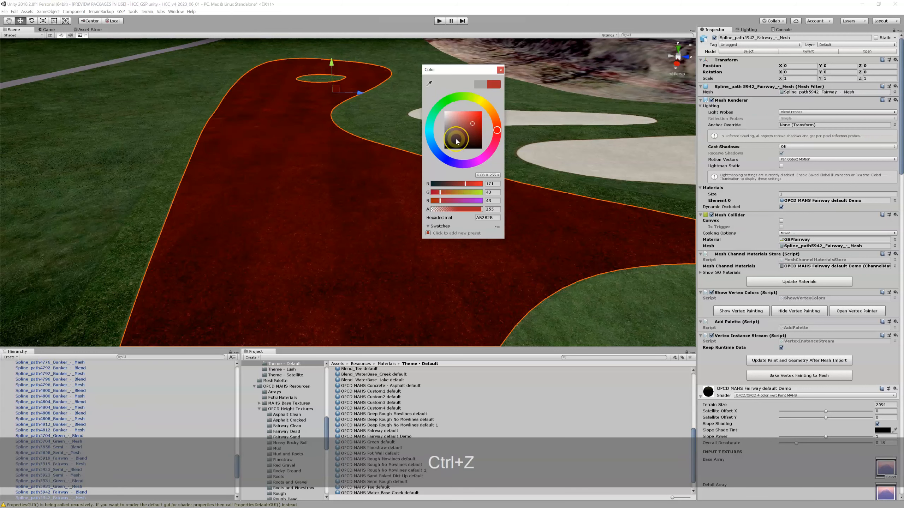
{"action": "key", "text": "ctrl+z"}
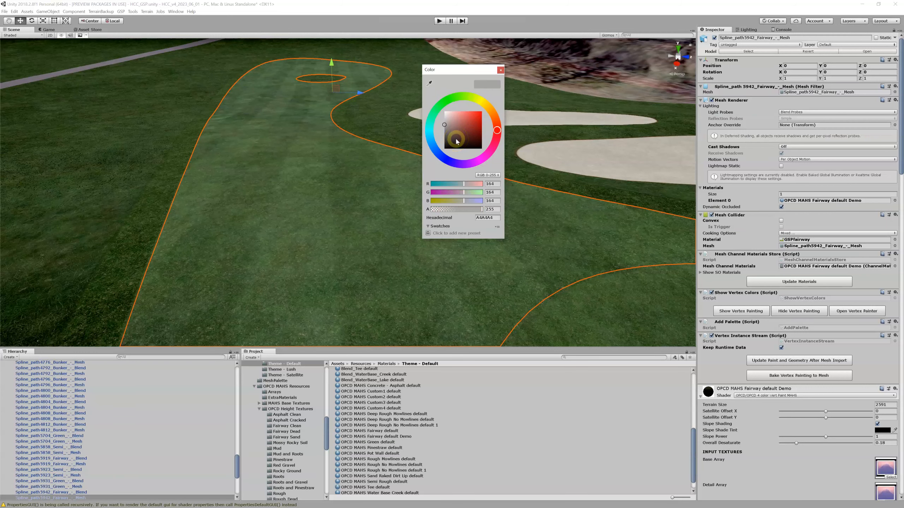
{"action": "left_click", "coordinate": [500, 70]}
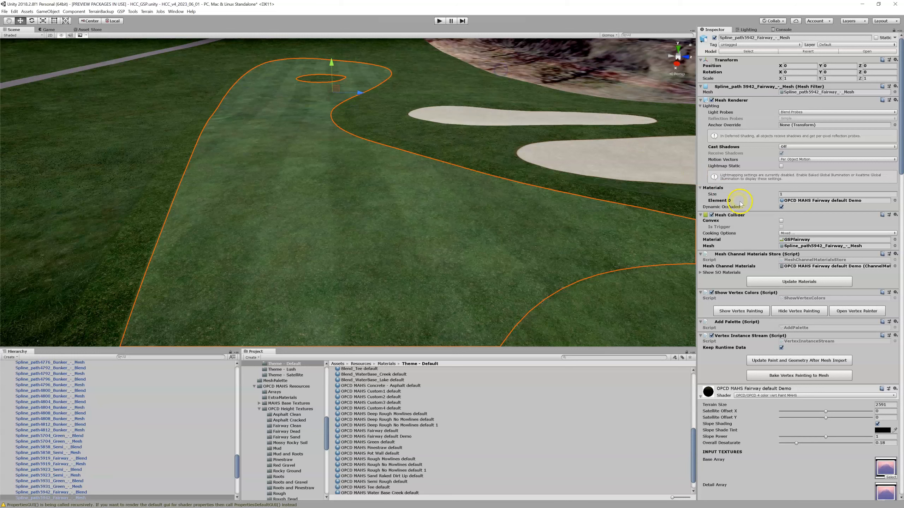
Try raising the Red Overall Color Strength to about 2.61 and undo it
{"action": "scroll", "coordinate": [820, 302], "scroll_direction": "down", "scroll_amount": 10}
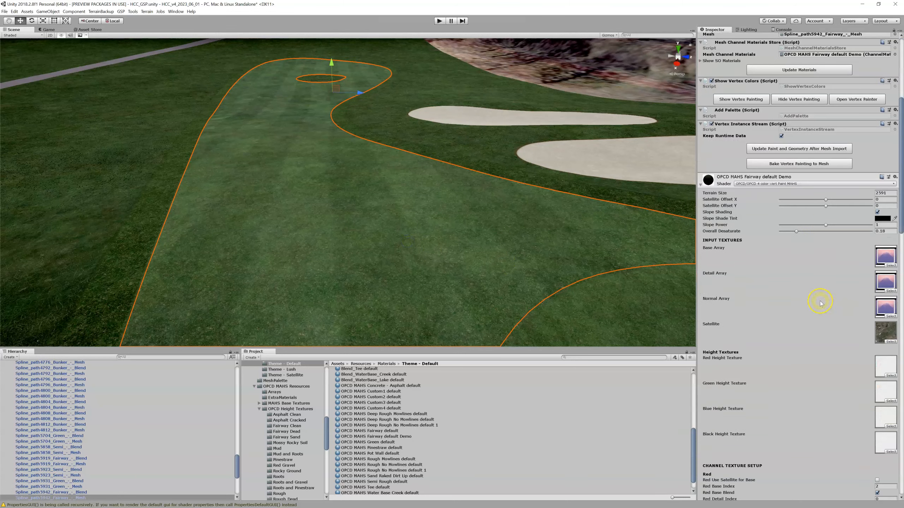
{"action": "scroll", "coordinate": [820, 303], "scroll_direction": "down", "scroll_amount": 10}
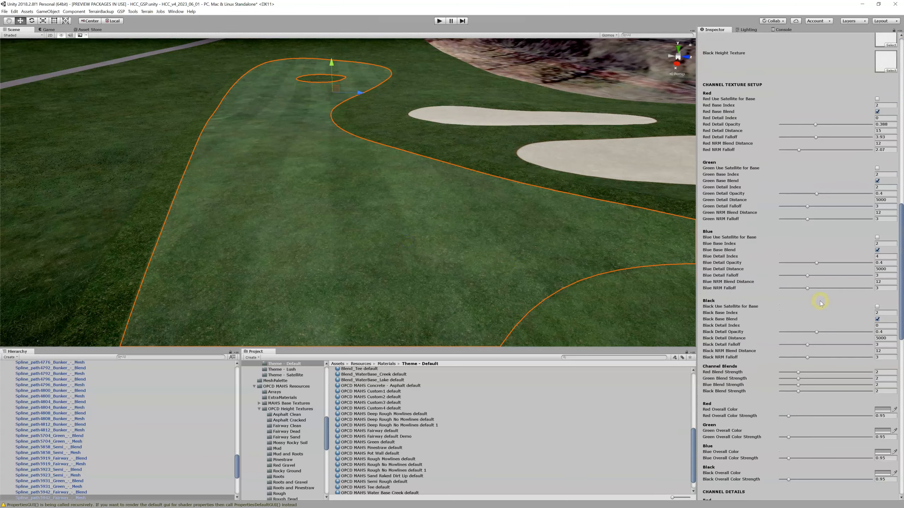
{"action": "scroll", "coordinate": [820, 303], "scroll_direction": "down", "scroll_amount": 1}
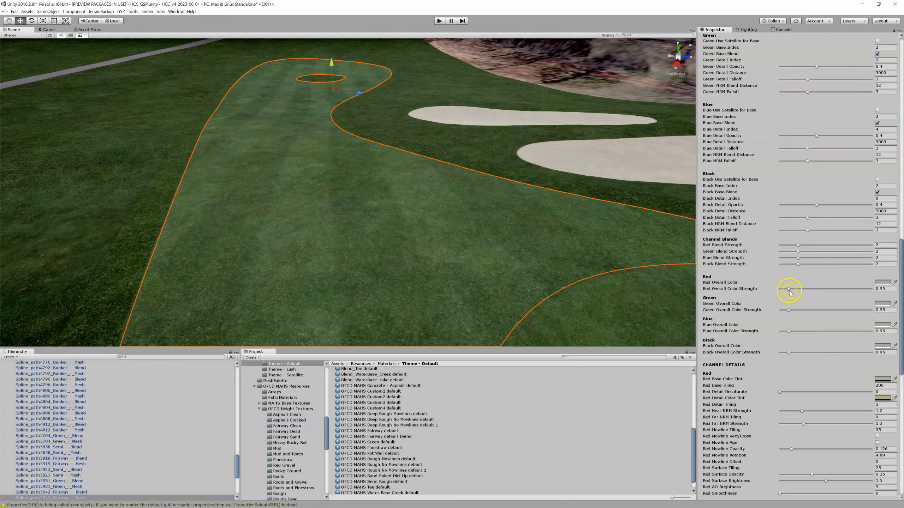
{"action": "left_click_drag", "start_coordinate": [788, 289], "coordinate": [809, 289]}
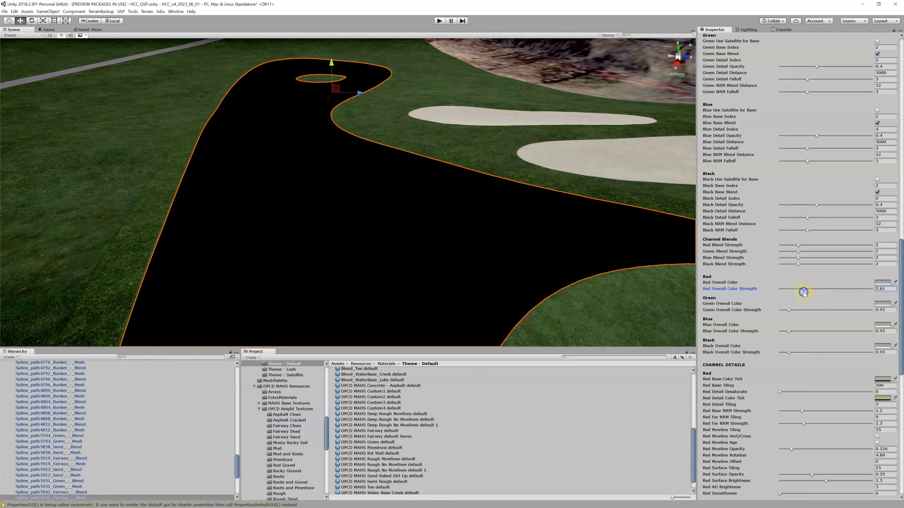
{"action": "key", "text": "ctrl+z"}
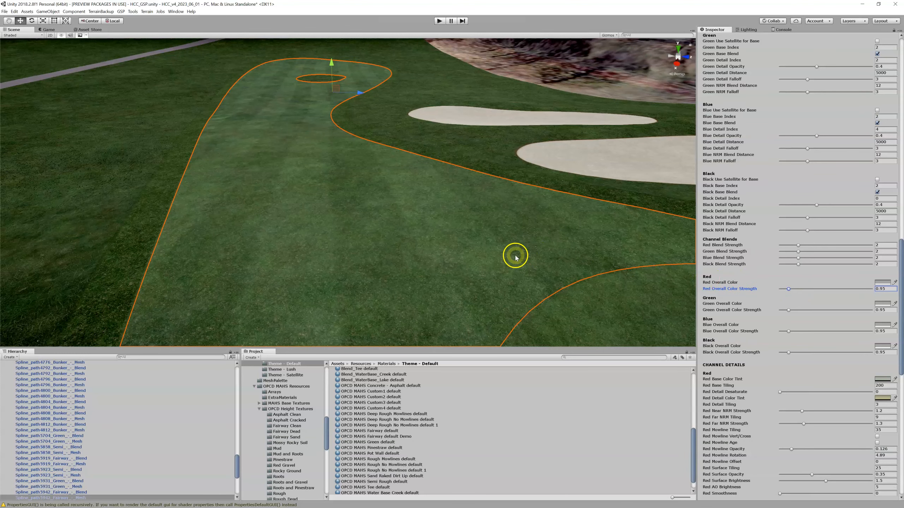
Try other shades for the Red Base Color Tint on the fairway, undo the change, and close the color picker
{"action": "scroll", "coordinate": [805, 264], "scroll_direction": "down", "scroll_amount": 2}
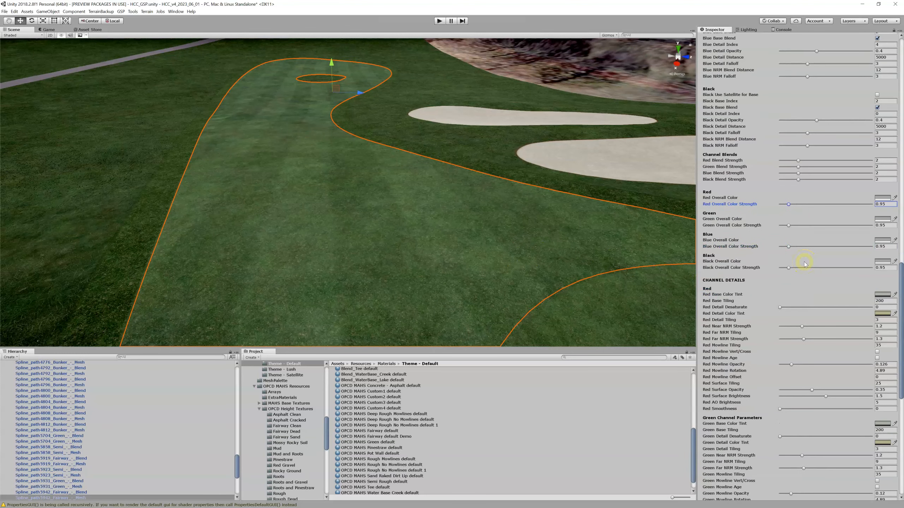
{"action": "scroll", "coordinate": [805, 264], "scroll_direction": "down", "scroll_amount": 2}
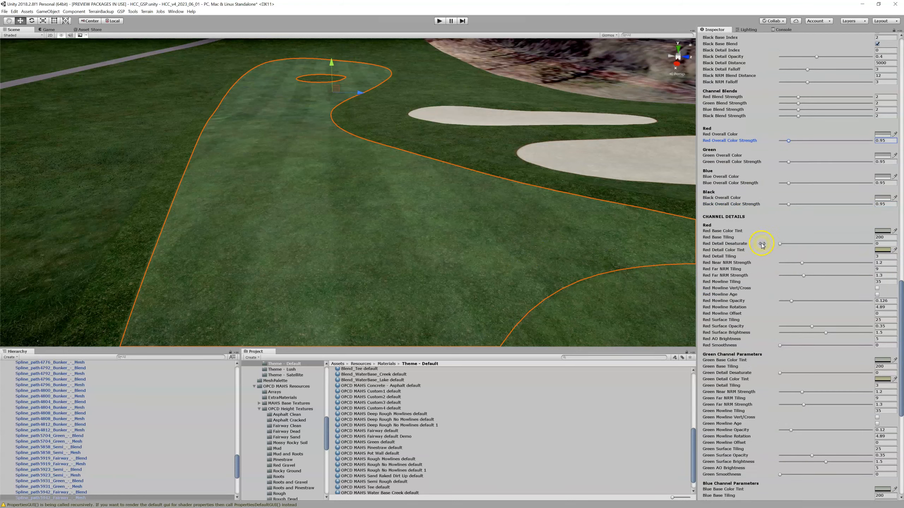
{"action": "scroll", "coordinate": [760, 245], "scroll_direction": "down", "scroll_amount": 1}
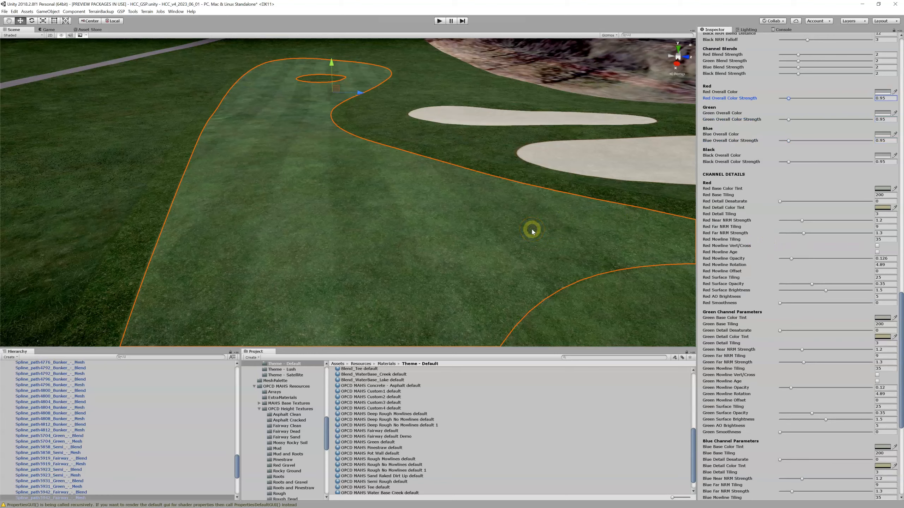
{"action": "scroll", "coordinate": [531, 232], "scroll_direction": "down", "scroll_amount": 3}
{"action": "scroll", "coordinate": [532, 231], "scroll_direction": "down", "scroll_amount": 3}
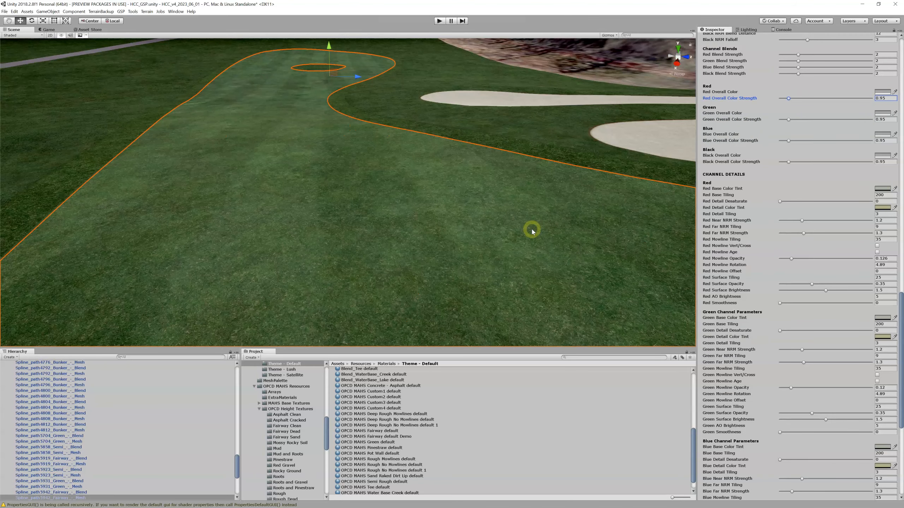
{"action": "middle_click_drag", "start_coordinate": [532, 229], "coordinate": [536, 228]}
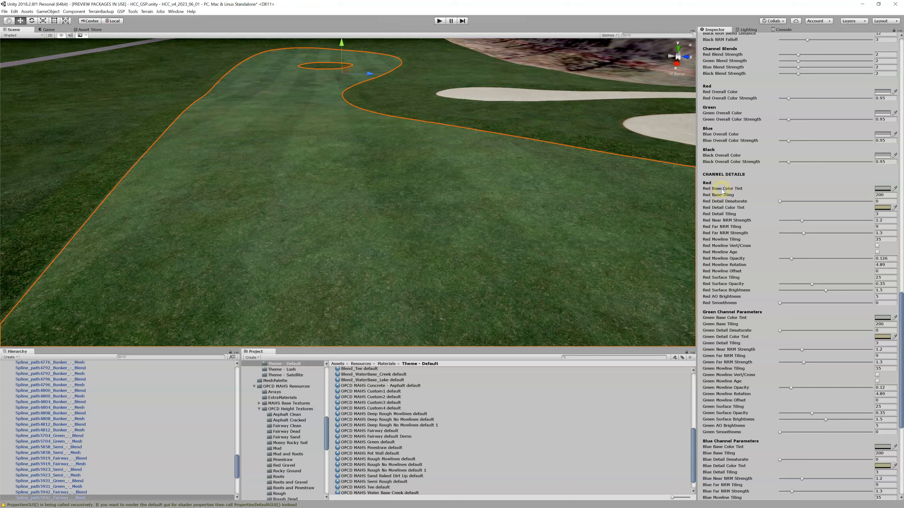
{"action": "left_click", "coordinate": [883, 188]}
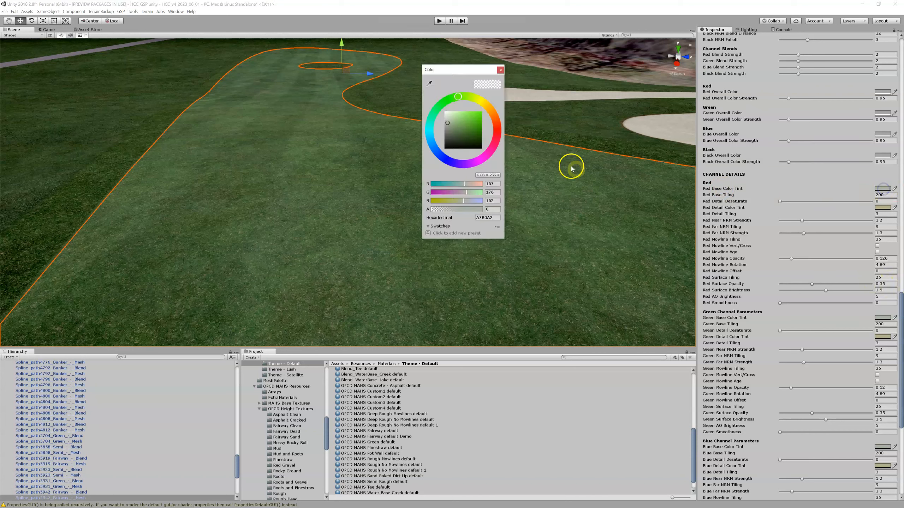
{"action": "left_click", "coordinate": [450, 123]}
{"action": "mouse_move", "coordinate": [451, 123]}
{"action": "left_mouse_down"}
{"action": "mouse_move", "coordinate": [465, 125]}
{"action": "mouse_move", "coordinate": [422, 128]}
{"action": "left_mouse_up"}
{"action": "key", "text": "ctrl+z"}
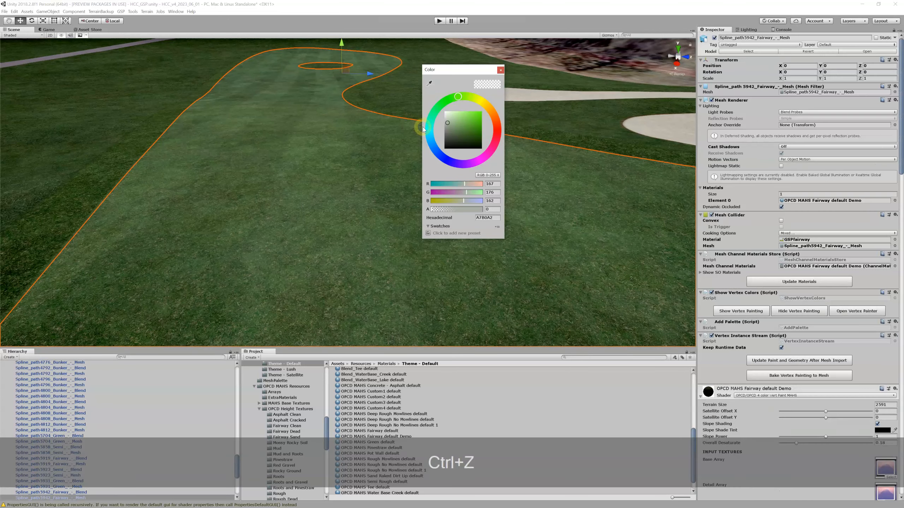
{"action": "left_click", "coordinate": [500, 70]}
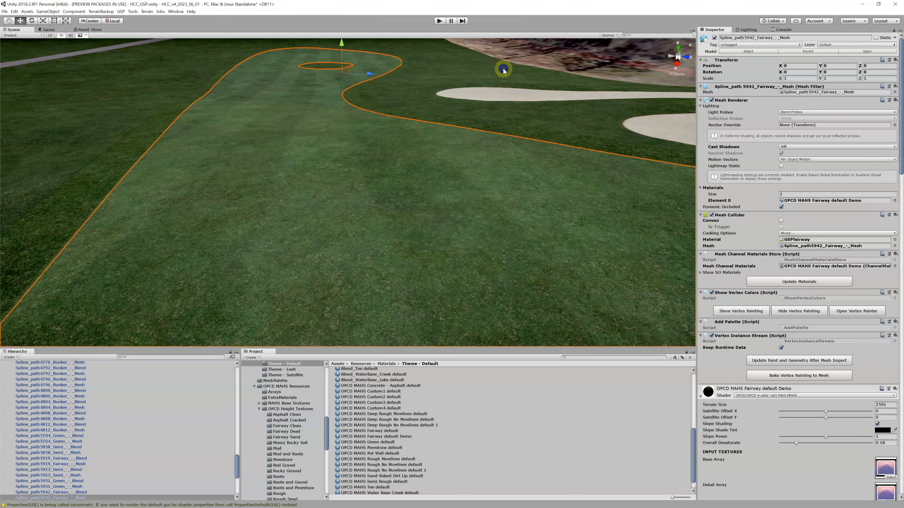
Try other Red Base Tiling values on the fairway material and restore the tiling to 200
{"action": "scroll", "coordinate": [806, 237], "scroll_direction": "down", "scroll_amount": 5}
{"action": "scroll", "coordinate": [805, 236], "scroll_direction": "down", "scroll_amount": 20}
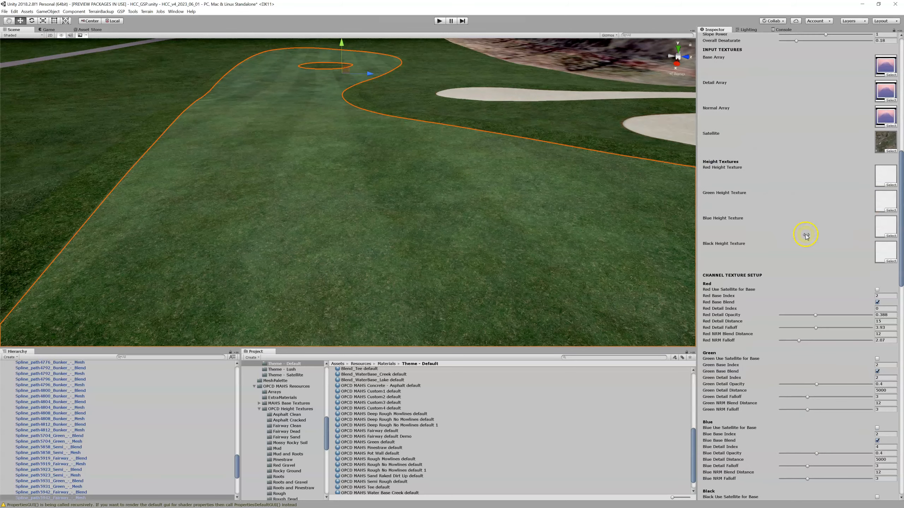
{"action": "scroll", "coordinate": [805, 236], "scroll_direction": "down", "scroll_amount": 4}
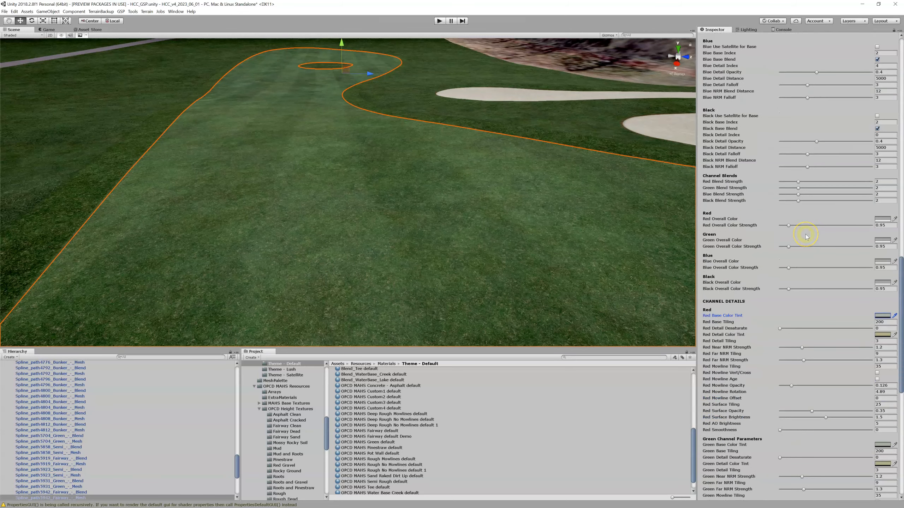
{"action": "scroll", "coordinate": [806, 236], "scroll_direction": "down", "scroll_amount": 3}
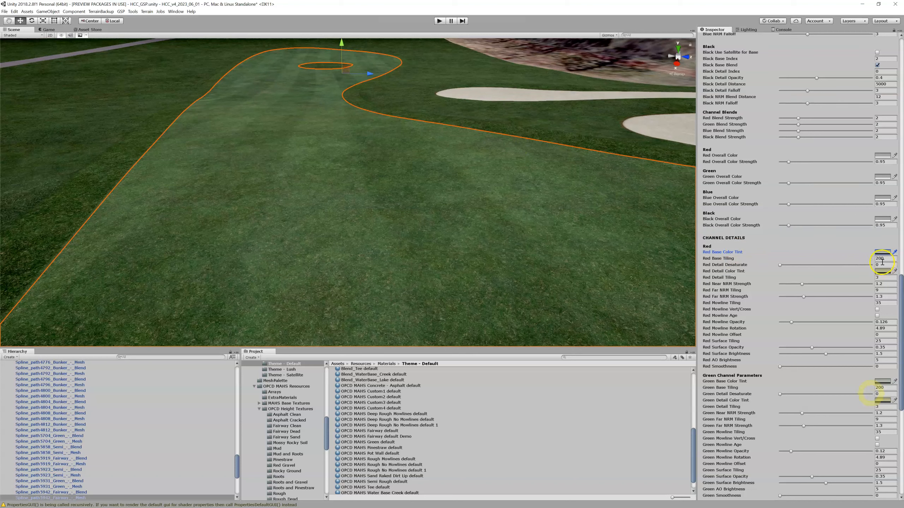
{"action": "left_click_drag", "start_coordinate": [891, 258], "coordinate": [873, 259]}
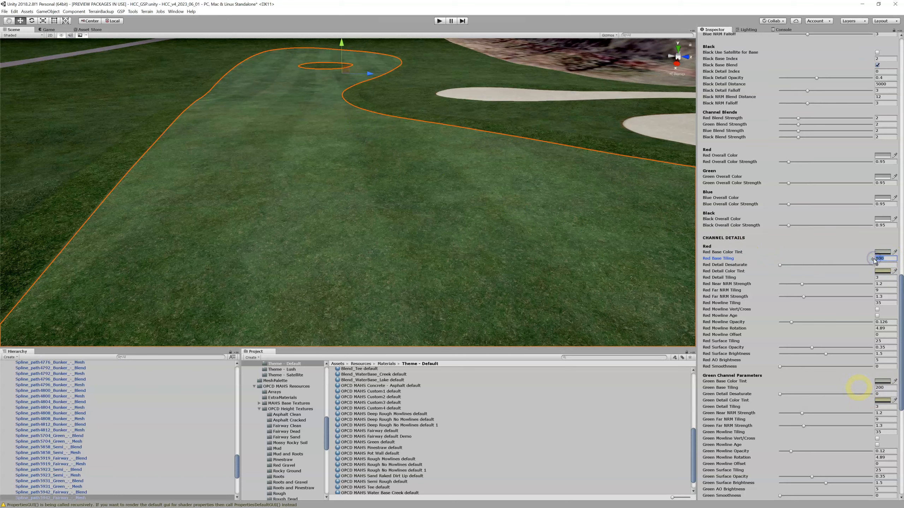
{"action": "type", "text": "2"}
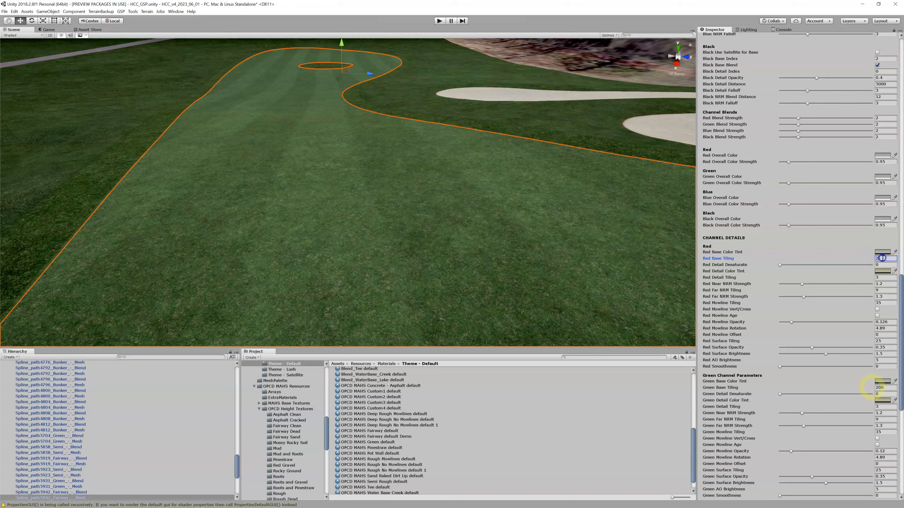
{"action": "type", "text": "1"}
{"action": "type", "text": "200"}
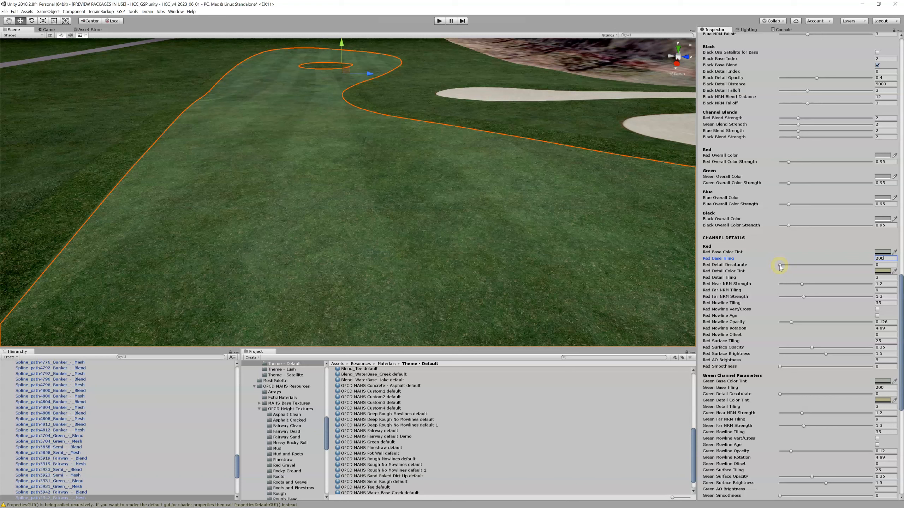
Try Red Detail Desaturate and return it to 0, and try other Red Detail Color Tint shades before undoing them
{"action": "left_click_drag", "start_coordinate": [780, 266], "coordinate": [756, 266]}
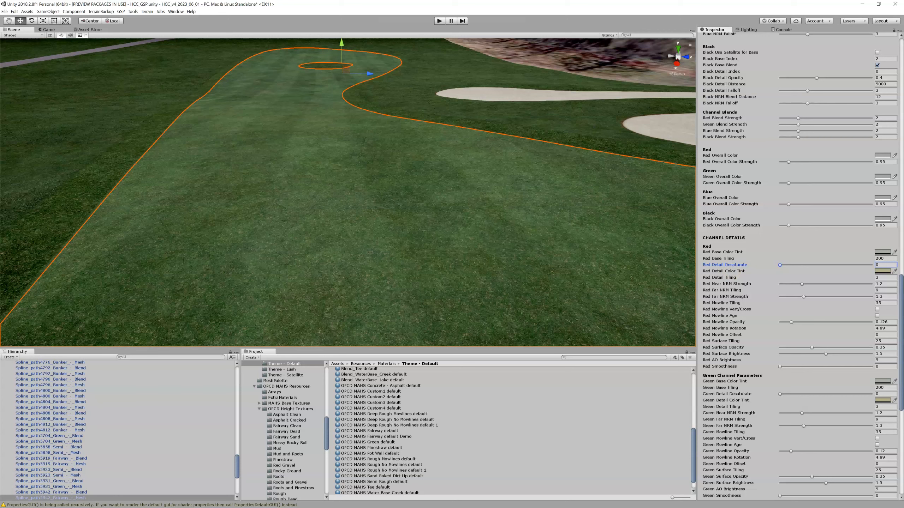
{"action": "left_click", "coordinate": [878, 271]}
{"action": "left_click", "coordinate": [459, 124]}
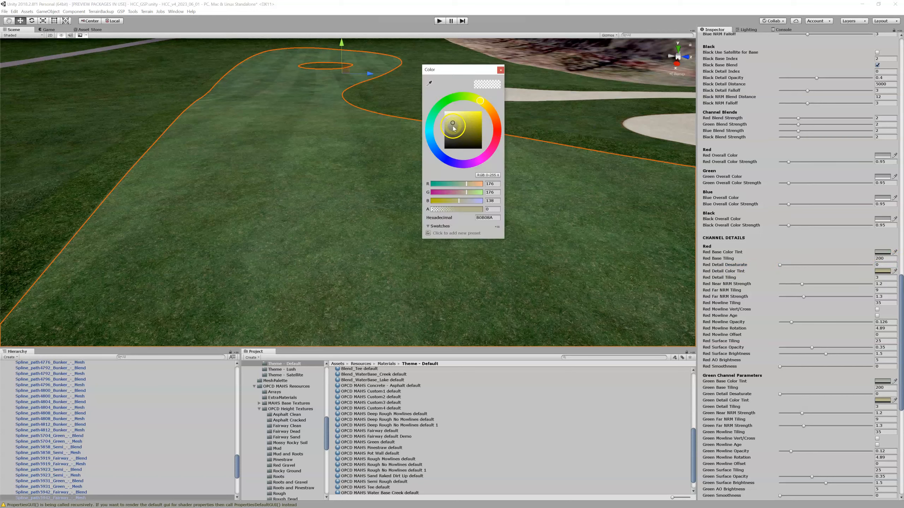
{"action": "mouse_move", "coordinate": [467, 127]}
{"action": "left_mouse_down"}
{"action": "mouse_move", "coordinate": [477, 125]}
{"action": "mouse_move", "coordinate": [446, 126]}
{"action": "mouse_move", "coordinate": [453, 126]}
{"action": "left_mouse_up"}
{"action": "key", "text": "ctrl+z"}
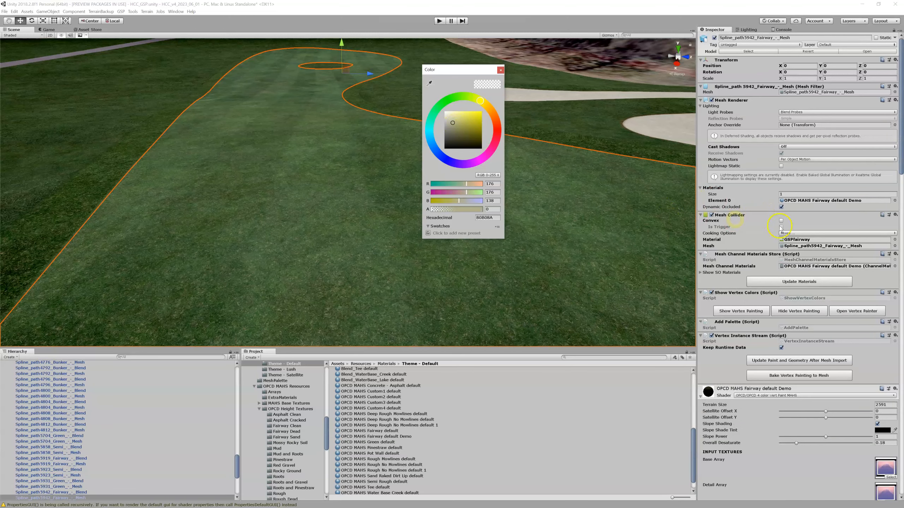
{"action": "left_click", "coordinate": [500, 69]}
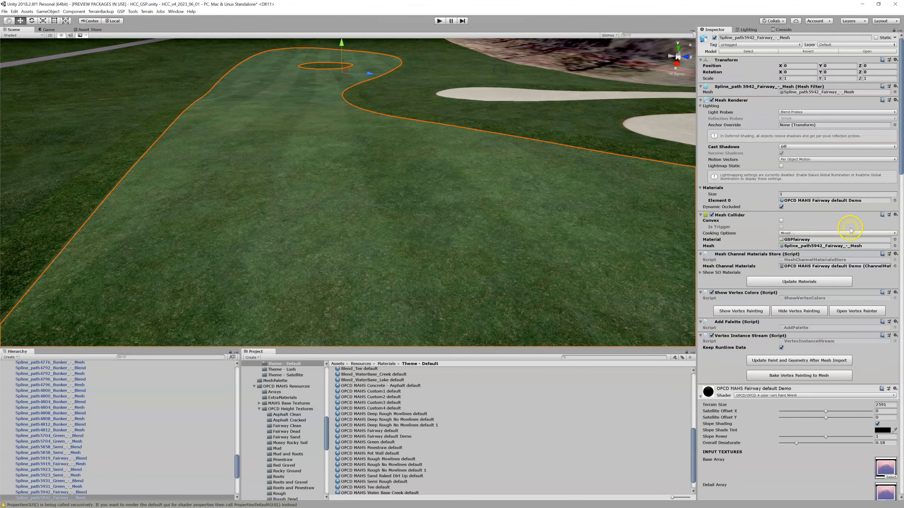
Try a higher Red Near NRM Strength on the fairway material and undo it
{"action": "scroll", "coordinate": [850, 230], "scroll_direction": "down", "scroll_amount": 15}
{"action": "scroll", "coordinate": [850, 230], "scroll_direction": "down", "scroll_amount": 8}
{"action": "scroll", "coordinate": [738, 266], "scroll_direction": "down", "scroll_amount": 3}
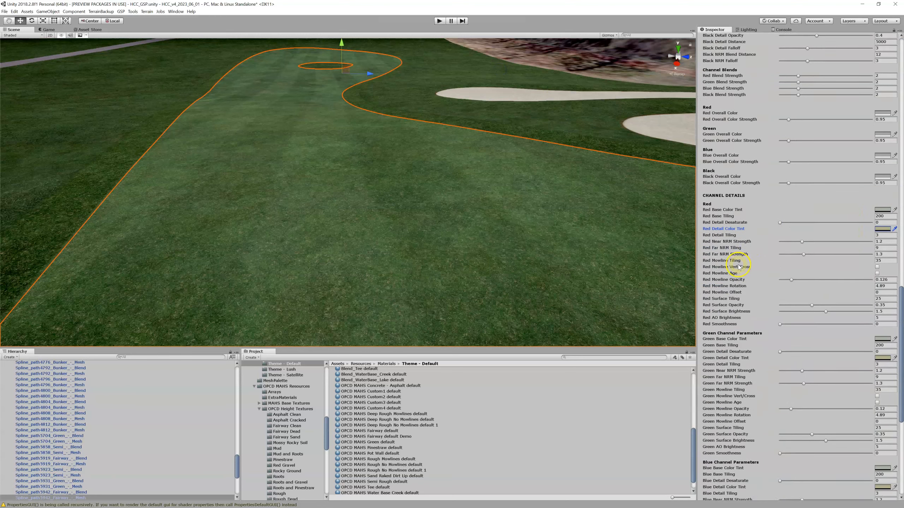
{"action": "scroll", "coordinate": [738, 266], "scroll_direction": "down", "scroll_amount": 2}
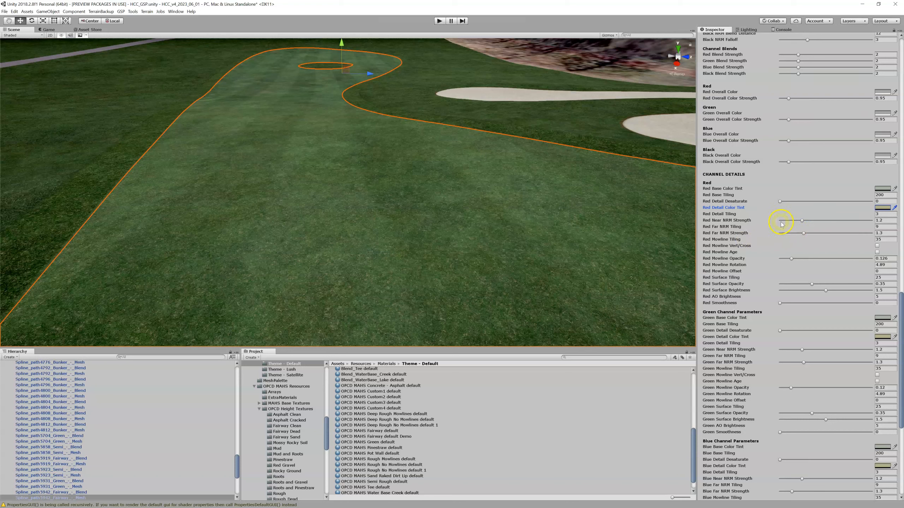
{"action": "mouse_move", "coordinate": [802, 221]}
{"action": "left_mouse_down"}
{"action": "mouse_move", "coordinate": [851, 217]}
{"action": "mouse_move", "coordinate": [827, 218]}
{"action": "mouse_move", "coordinate": [843, 216]}
{"action": "left_mouse_up"}
{"action": "key", "text": "ctrl+z"}
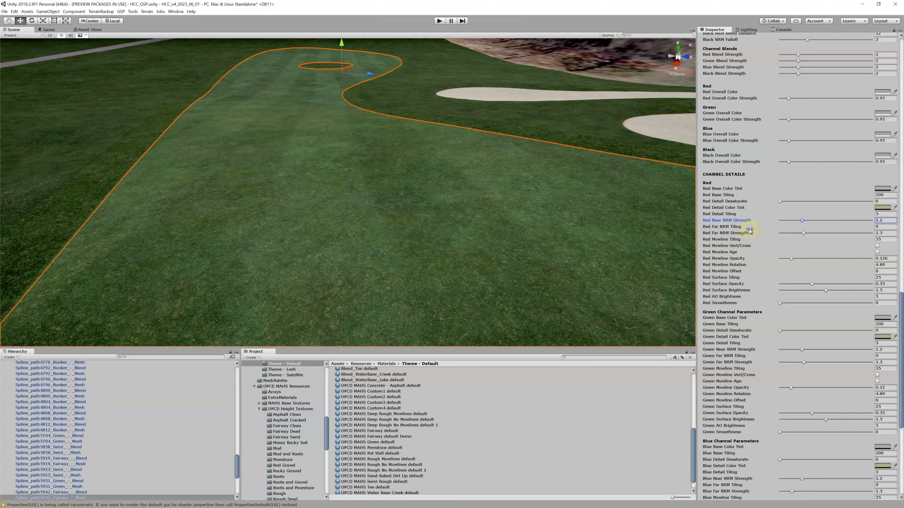
Try raising the Red Far NRM Strength to 5 while viewing the fairway from farther away, and undo it
{"action": "scroll", "coordinate": [436, 228], "scroll_direction": "down", "scroll_amount": 5}
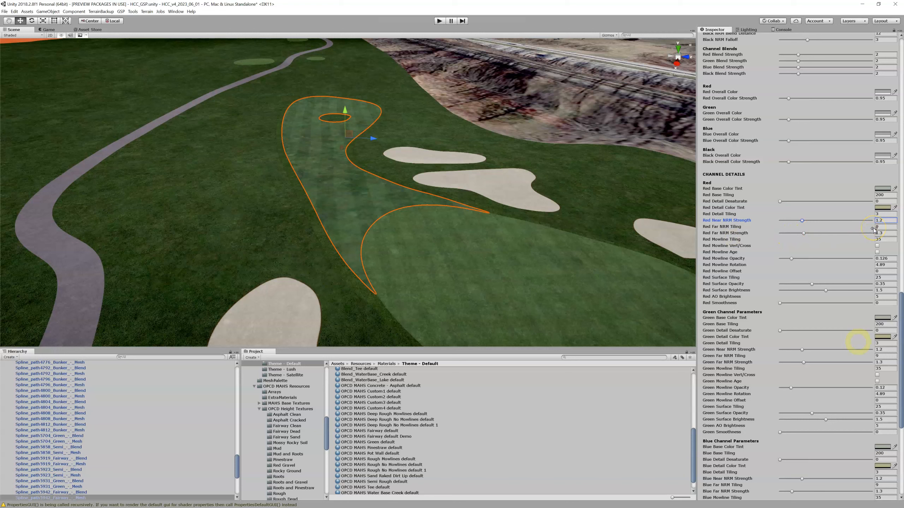
{"action": "left_click", "coordinate": [804, 234]}
{"action": "left_click_drag", "start_coordinate": [804, 233], "coordinate": [895, 235]}
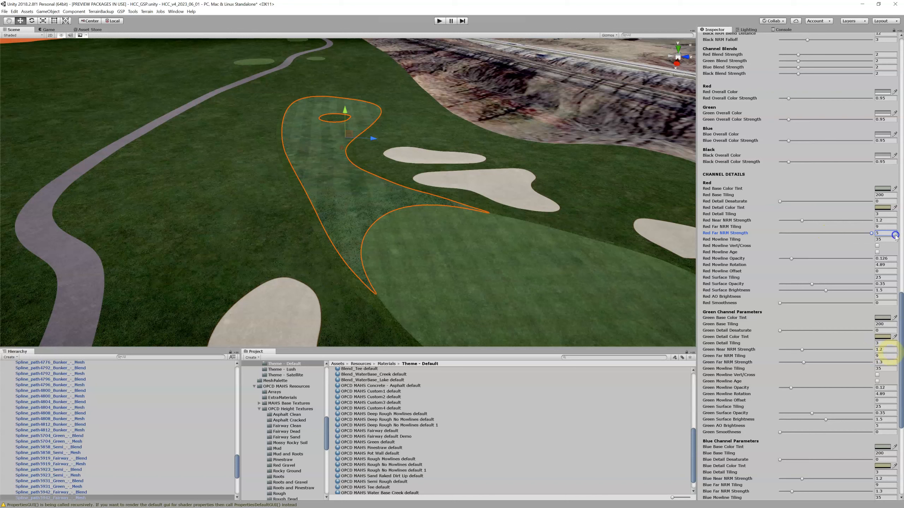
{"action": "left_click_drag", "start_coordinate": [895, 236], "coordinate": [805, 236]}
{"action": "key", "text": "ctrl+z"}
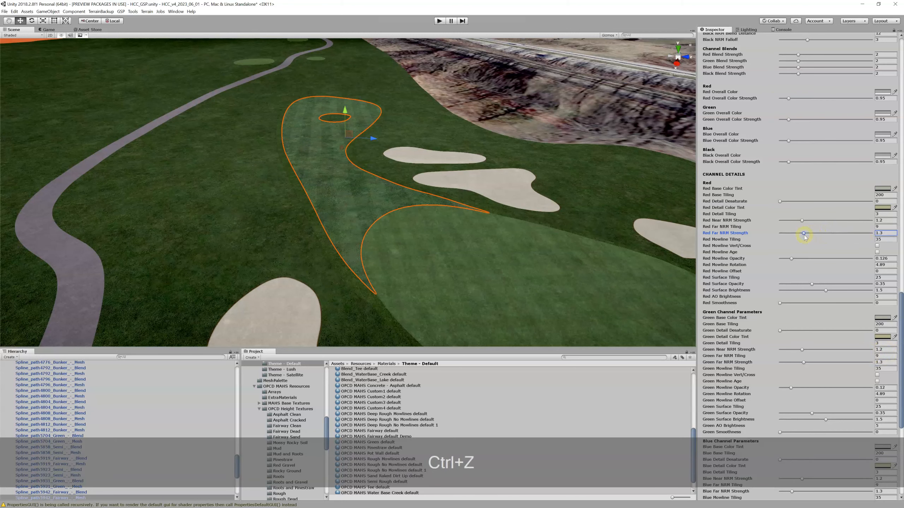
{"action": "scroll", "coordinate": [807, 242], "scroll_direction": "down", "scroll_amount": 3}
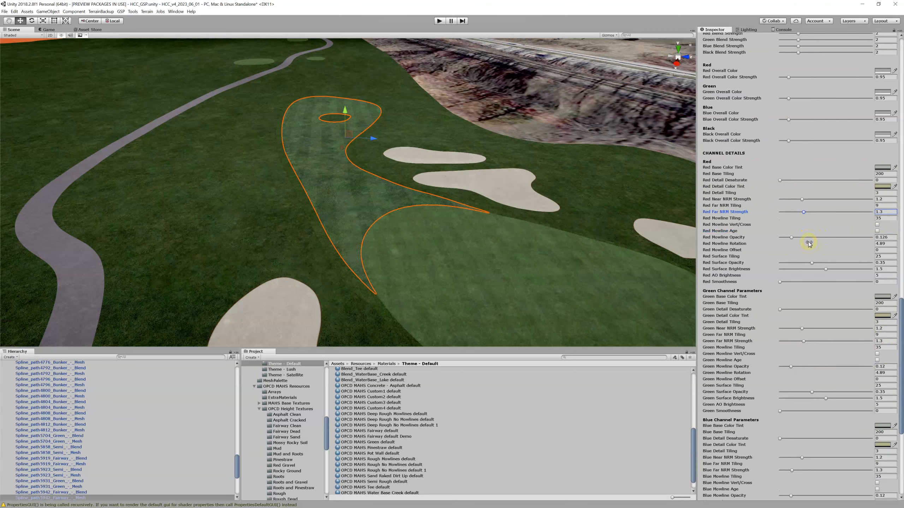
Try a Red Mowline Tiling of 1 on the fairway and return it to 35
{"action": "scroll", "coordinate": [407, 193], "scroll_direction": "up", "scroll_amount": 4}
{"action": "scroll", "coordinate": [407, 194], "scroll_direction": "up", "scroll_amount": 3}
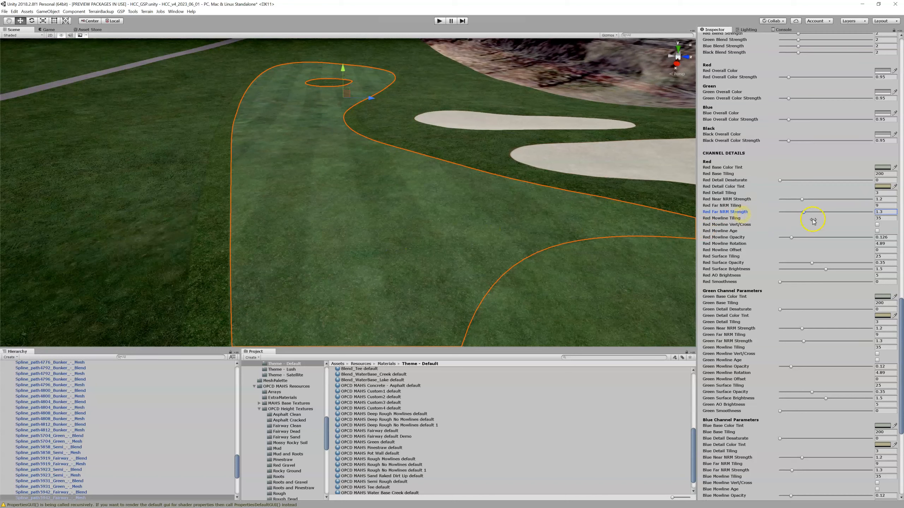
{"action": "left_click", "coordinate": [885, 218]}
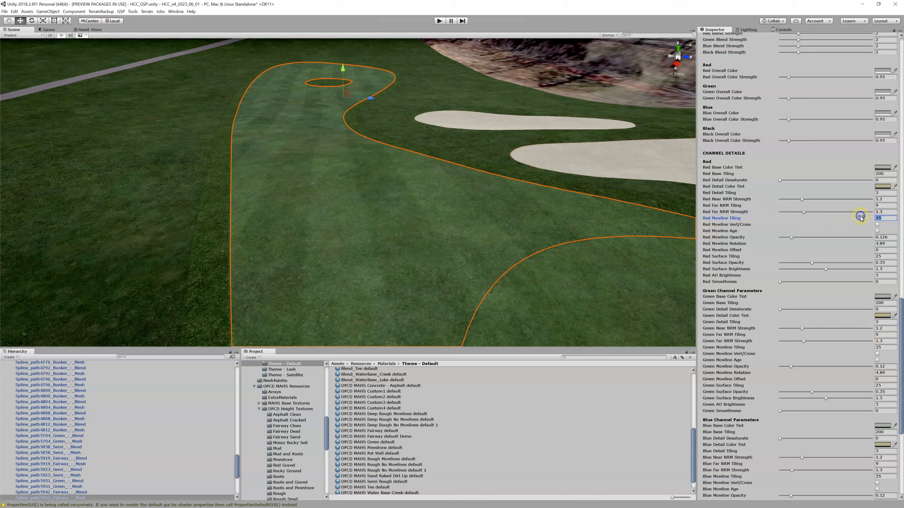
{"action": "type", "text": "0"}
{"action": "key", "text": "BackSpace"}
{"action": "type", "text": "35"}
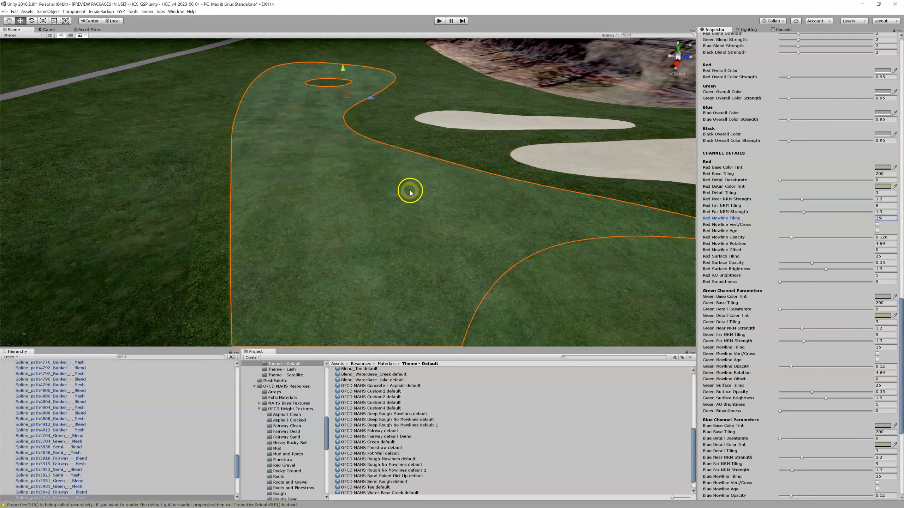
{"action": "left_click_drag", "start_coordinate": [887, 219], "coordinate": [876, 218]}
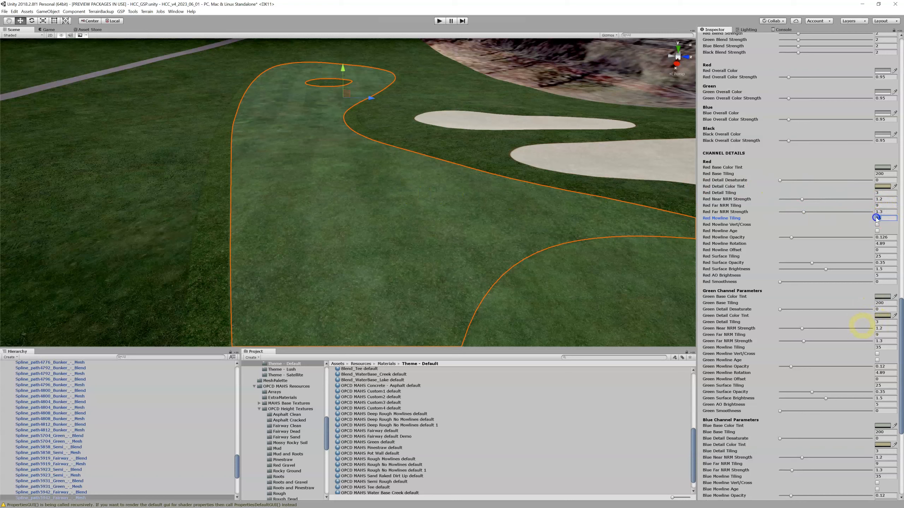
{"action": "type", "text": "1"}
{"action": "left_click_drag", "start_coordinate": [884, 218], "coordinate": [868, 217]}
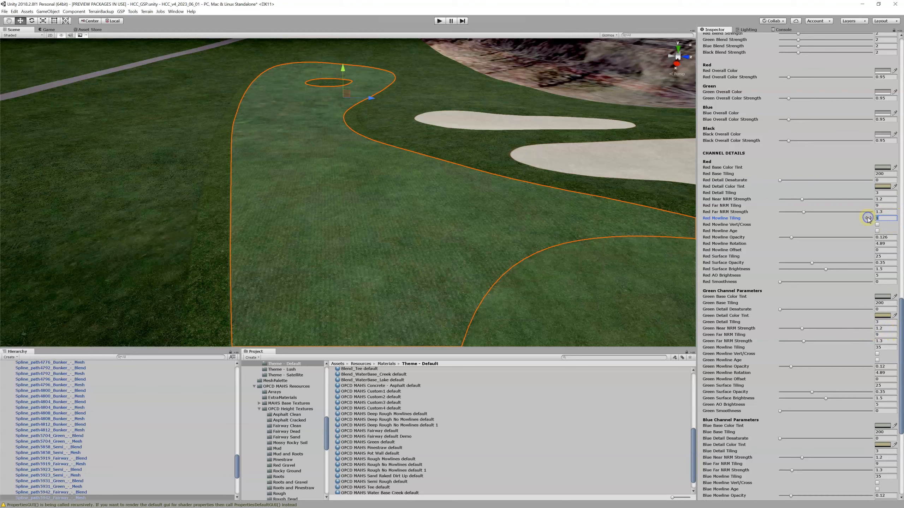
{"action": "type", "text": "35"}
Try widening the mowing stripes with a Red Mowline Tiling of 60 and restore it to 35
{"action": "left_click_drag", "start_coordinate": [881, 218], "coordinate": [870, 219]}
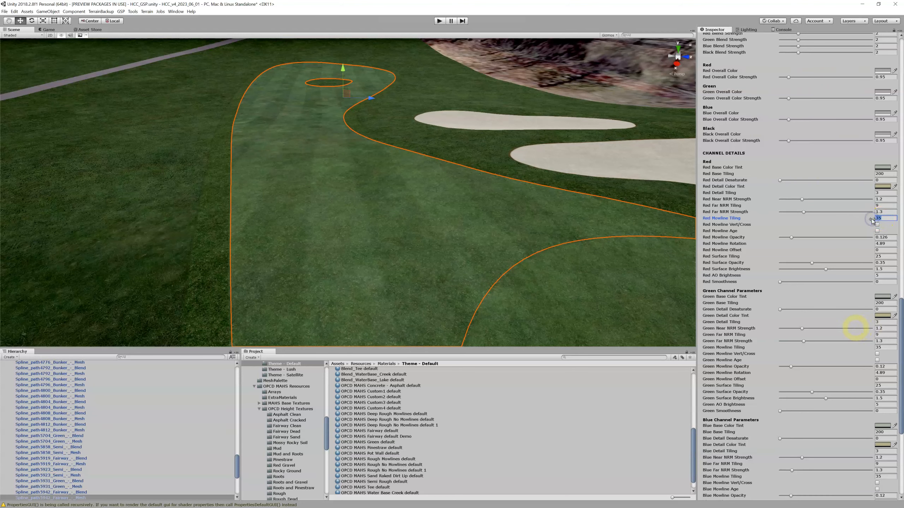
{"action": "type", "text": "60"}
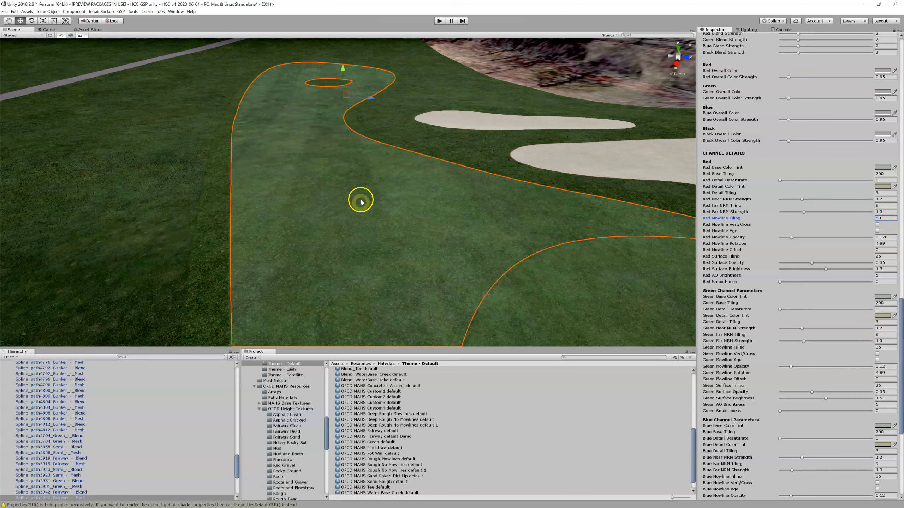
{"action": "left_click_drag", "start_coordinate": [883, 218], "coordinate": [871, 218]}
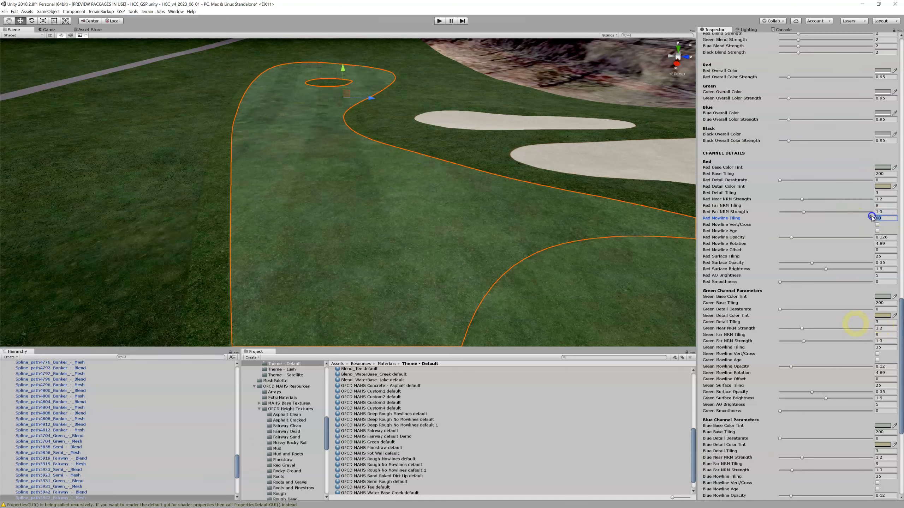
{"action": "type", "text": "35"}
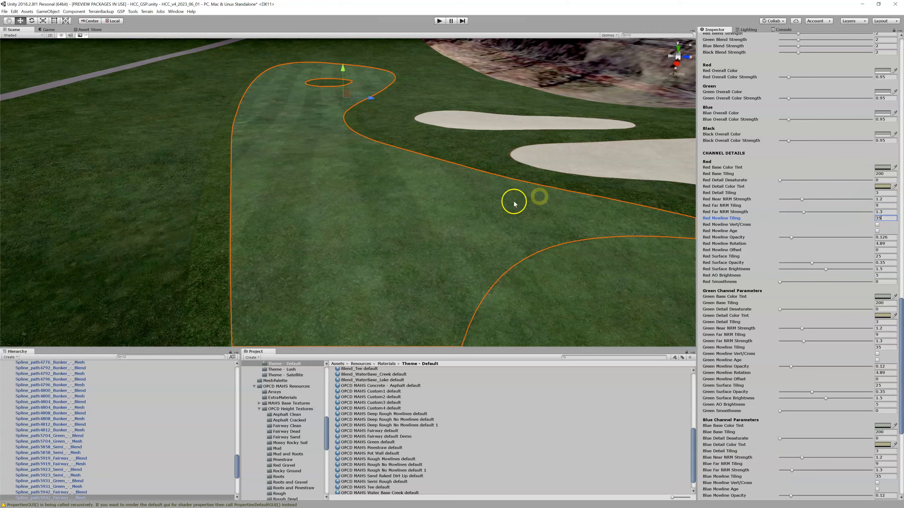
Try Red Mowline Vert/Cross with the Red Mowline Opacity at 1 and about 0.277, and turn Vert/Cross back off
{"action": "left_click", "coordinate": [877, 224]}
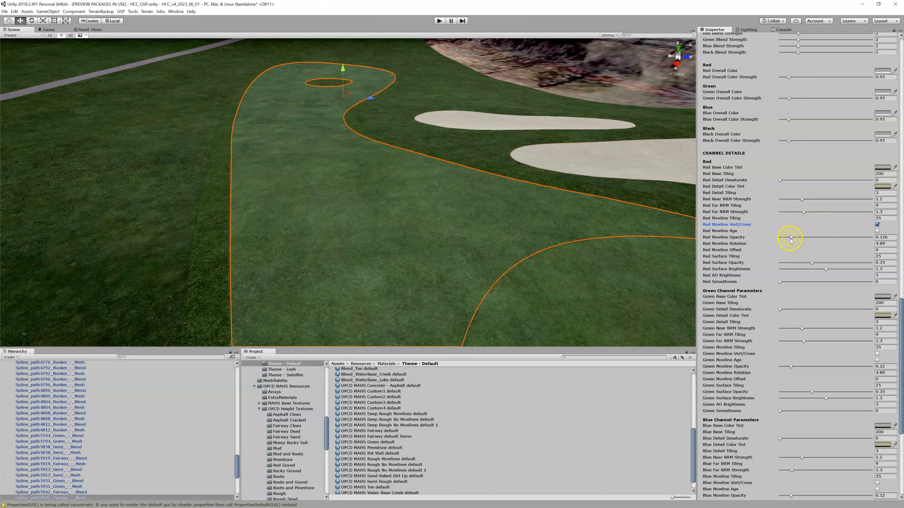
{"action": "left_click_drag", "start_coordinate": [791, 237], "coordinate": [876, 230]}
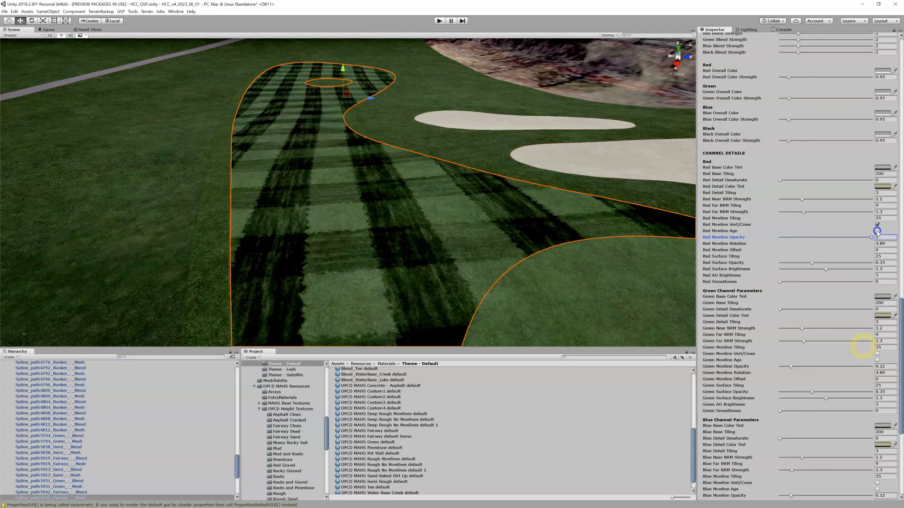
{"action": "left_click_drag", "start_coordinate": [876, 230], "coordinate": [806, 242]}
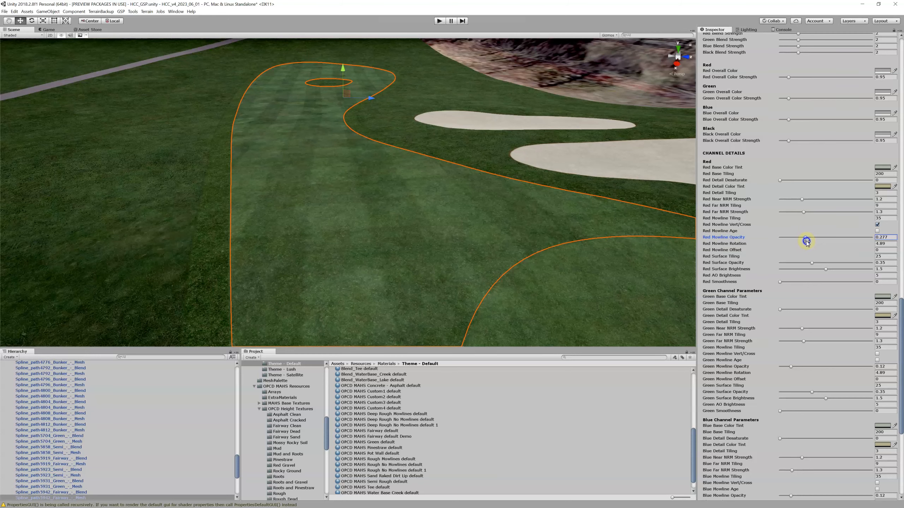
{"action": "left_click", "coordinate": [877, 224]}
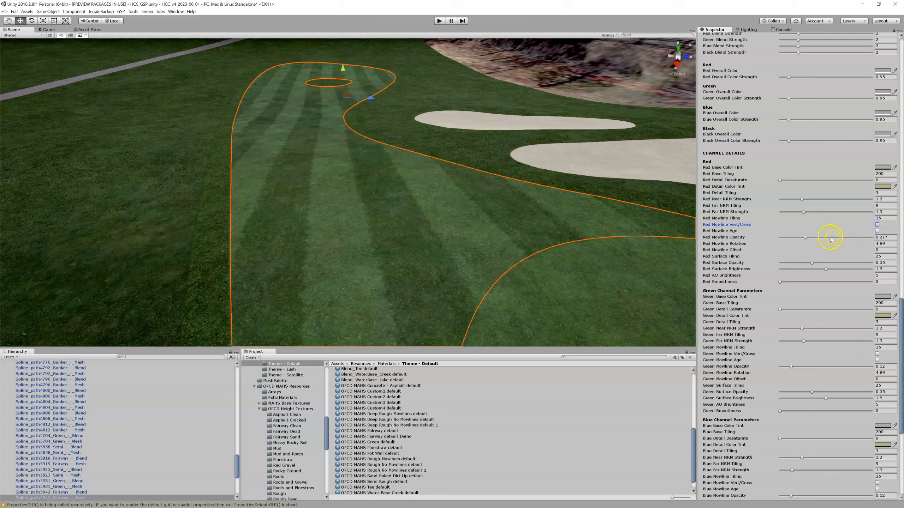
Set Red Mowline Opacity to about 0.323 and compare the stripes with Red Mowline Age on and off
{"action": "left_click_drag", "start_coordinate": [802, 242], "coordinate": [811, 240]}
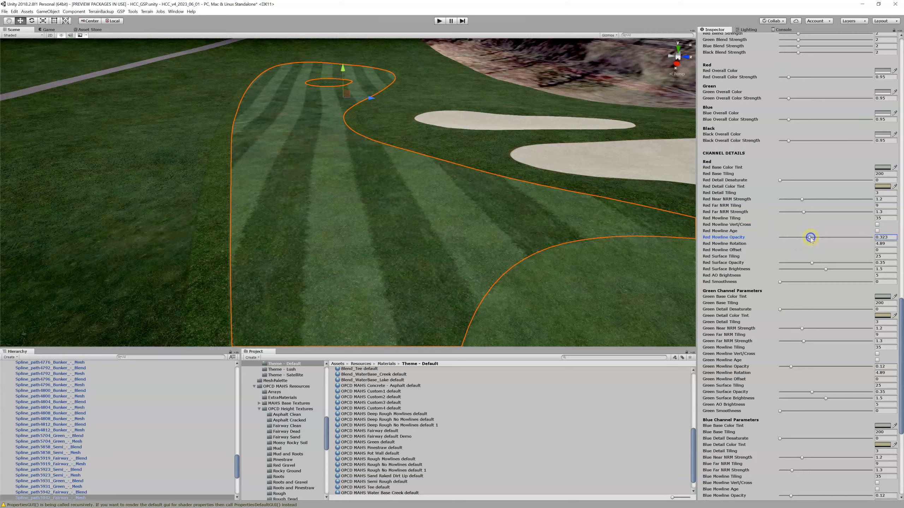
{"action": "left_click", "coordinate": [877, 231]}
{"action": "left_click", "coordinate": [877, 231]}
{"action": "left_click", "coordinate": [876, 231]}
{"action": "left_click", "coordinate": [876, 231]}
{"action": "left_click", "coordinate": [876, 230]}
{"action": "left_click", "coordinate": [876, 231]}
{"action": "left_click", "coordinate": [876, 231]}
{"action": "left_click", "coordinate": [877, 230]}
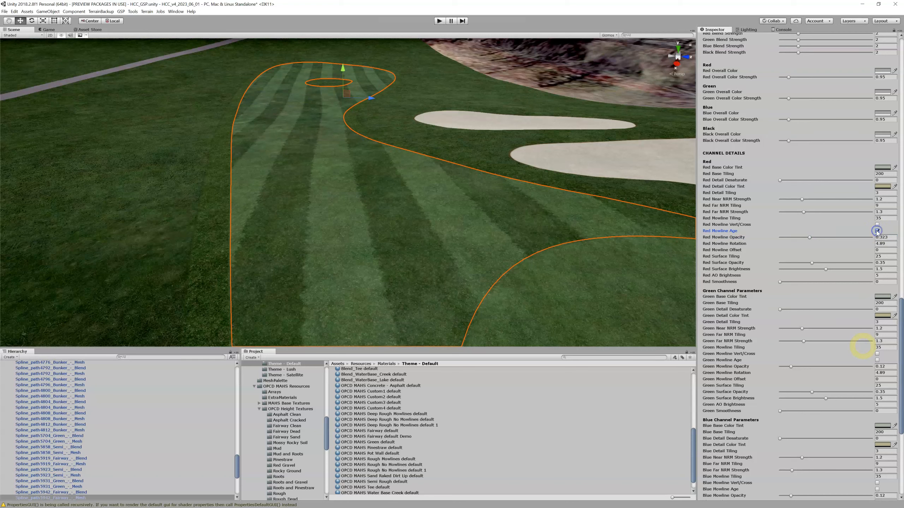
{"action": "left_click", "coordinate": [877, 231]}
{"action": "left_click", "coordinate": [876, 230]}
Try Red Mowline Age combined with Vert/Cross at lower opacities, turn both off, and set Red Mowline Opacity to 0.18
{"action": "left_click_drag", "start_coordinate": [809, 237], "coordinate": [794, 241]}
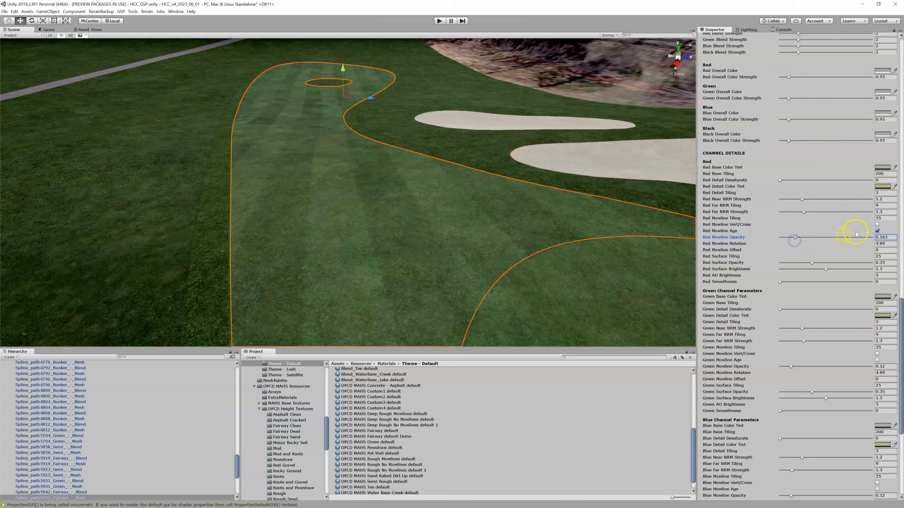
{"action": "left_click", "coordinate": [877, 224]}
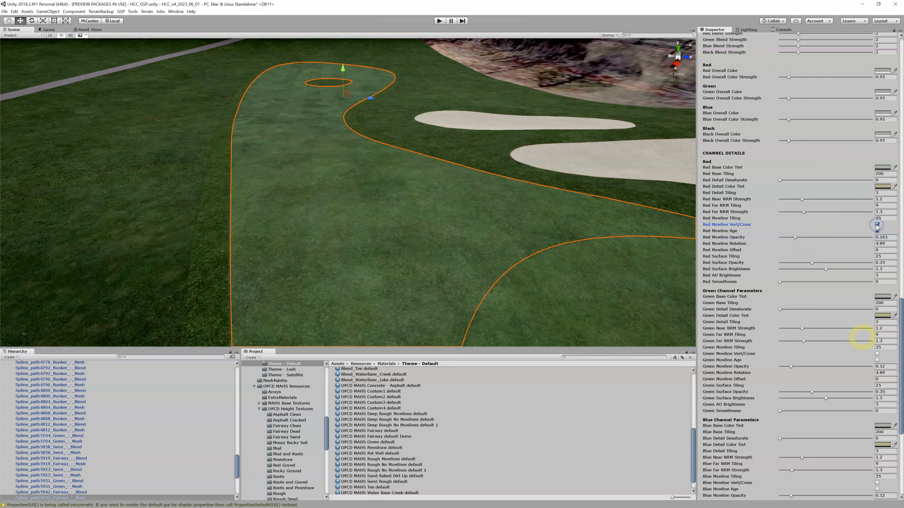
{"action": "mouse_move", "coordinate": [795, 239]}
{"action": "left_mouse_down"}
{"action": "mouse_move", "coordinate": [827, 236]}
{"action": "mouse_move", "coordinate": [790, 242]}
{"action": "left_mouse_up"}
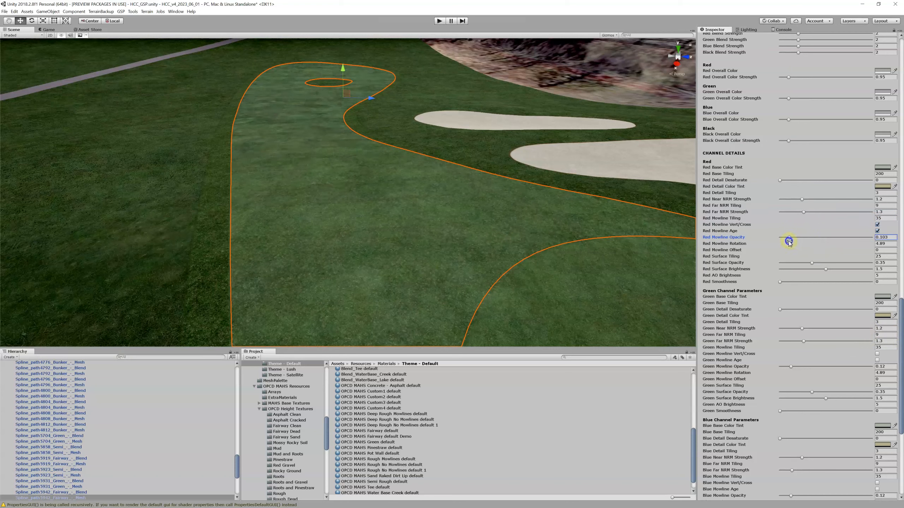
{"action": "left_click", "coordinate": [876, 225]}
{"action": "left_click", "coordinate": [876, 230]}
{"action": "left_click_drag", "start_coordinate": [790, 237], "coordinate": [797, 238]}
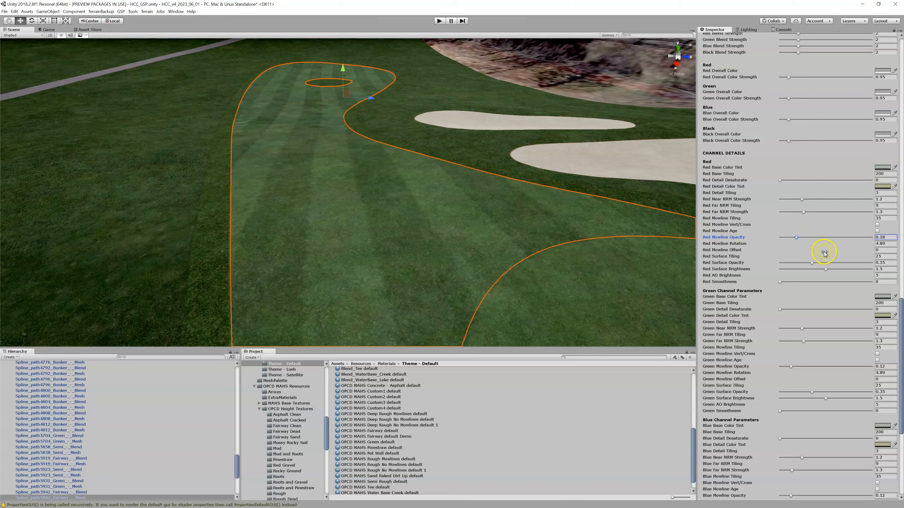
Set the Red Mowline Rotation to 4.98, and try shifting the Red Mowline Offset before undoing that shift
{"action": "left_click", "coordinate": [867, 246]}
{"action": "left_click_drag", "start_coordinate": [867, 245], "coordinate": [867, 251]}
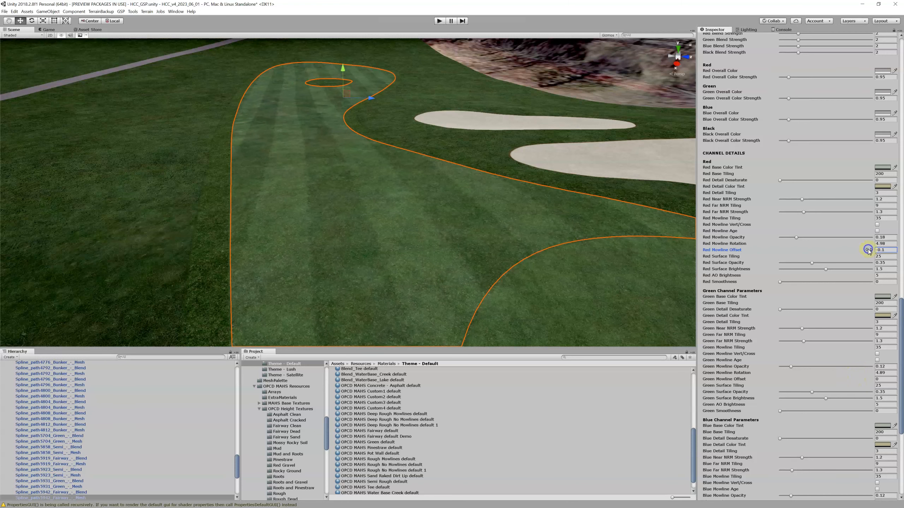
{"action": "key", "text": "ctrl+z"}
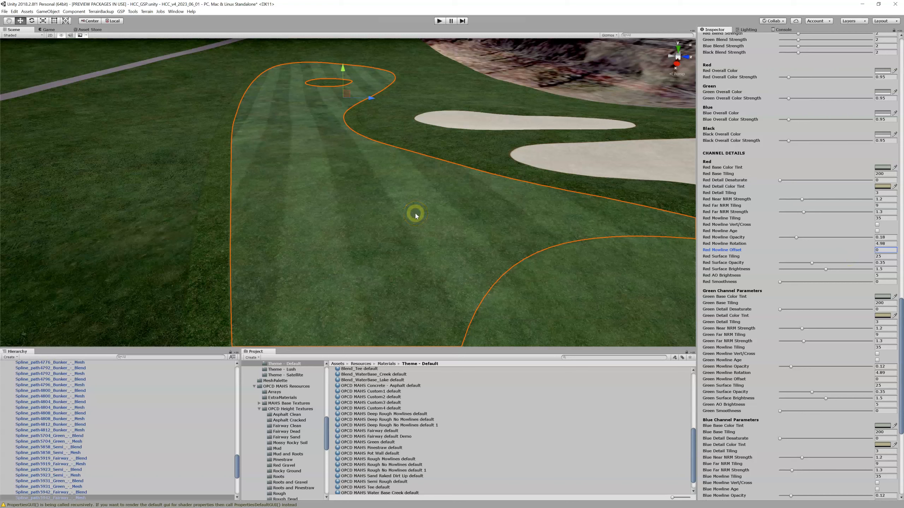
Try Red Surface Opacity 1 with Red Surface Brightness 3, and settle on opacity 0.194 and brightness 0.89
{"action": "left_click_drag", "start_coordinate": [812, 263], "coordinate": [884, 262]}
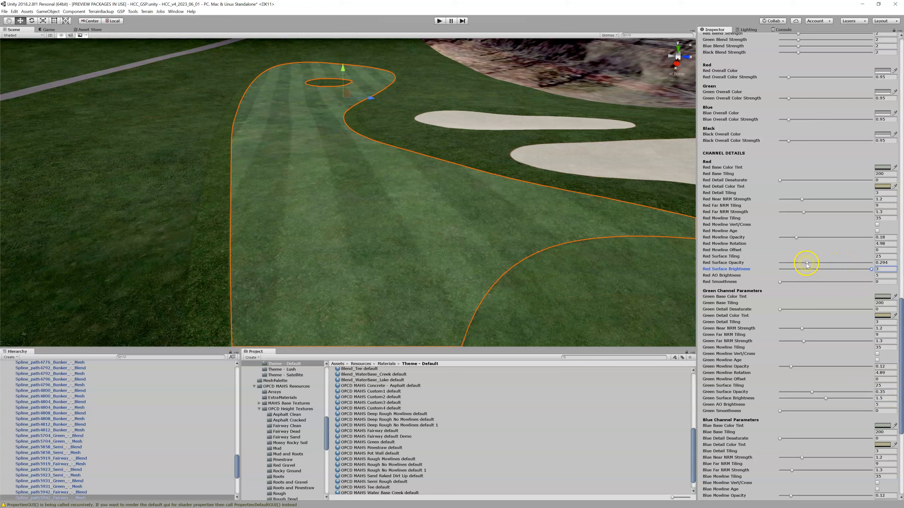
{"action": "left_click_drag", "start_coordinate": [808, 269], "coordinate": [900, 261]}
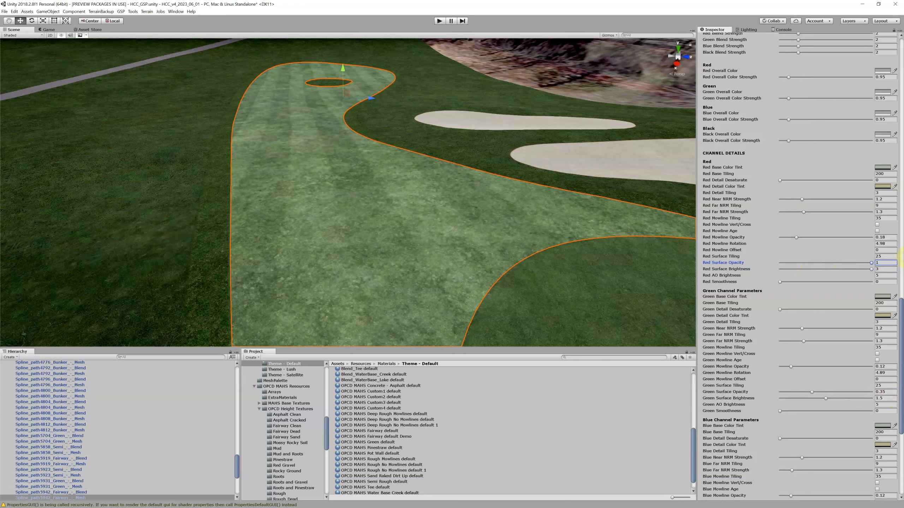
{"action": "left_click_drag", "start_coordinate": [852, 263], "coordinate": [803, 266]}
{"action": "left_click_drag", "start_coordinate": [870, 269], "coordinate": [807, 272]}
Set the Red AO Brightness to 4.38 and keep Red Smoothness at 0
{"action": "mouse_move", "coordinate": [863, 277]}
{"action": "left_mouse_down"}
{"action": "mouse_move", "coordinate": [896, 272]}
{"action": "mouse_move", "coordinate": [849, 276]}
{"action": "mouse_move", "coordinate": [870, 275]}
{"action": "left_mouse_up"}
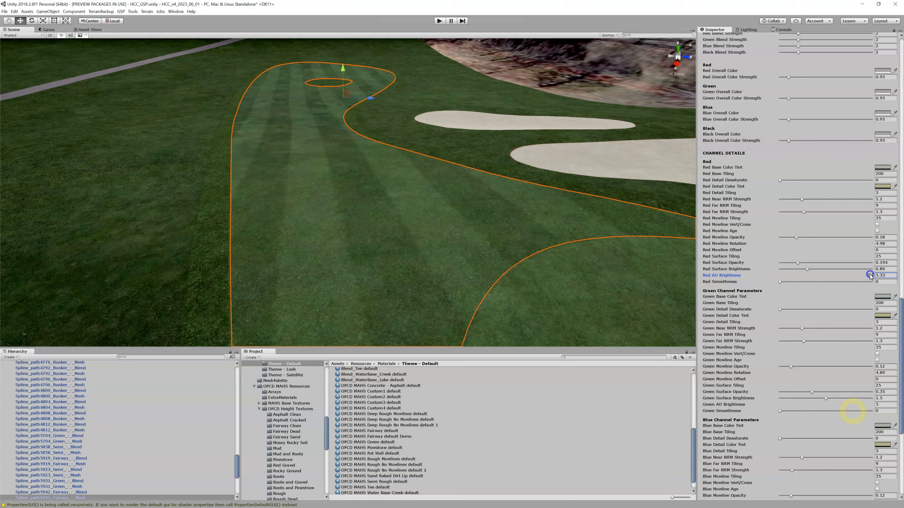
{"action": "left_click_drag", "start_coordinate": [869, 275], "coordinate": [859, 277]}
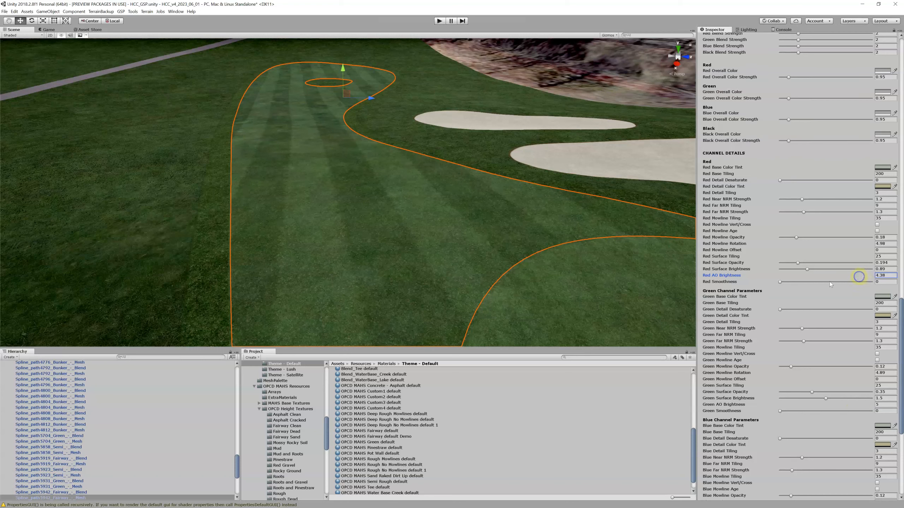
{"action": "left_click", "coordinate": [779, 282]}
{"action": "scroll", "coordinate": [767, 287], "scroll_direction": "up", "scroll_amount": 8}
{"action": "scroll", "coordinate": [766, 281], "scroll_direction": "up", "scroll_amount": 3}
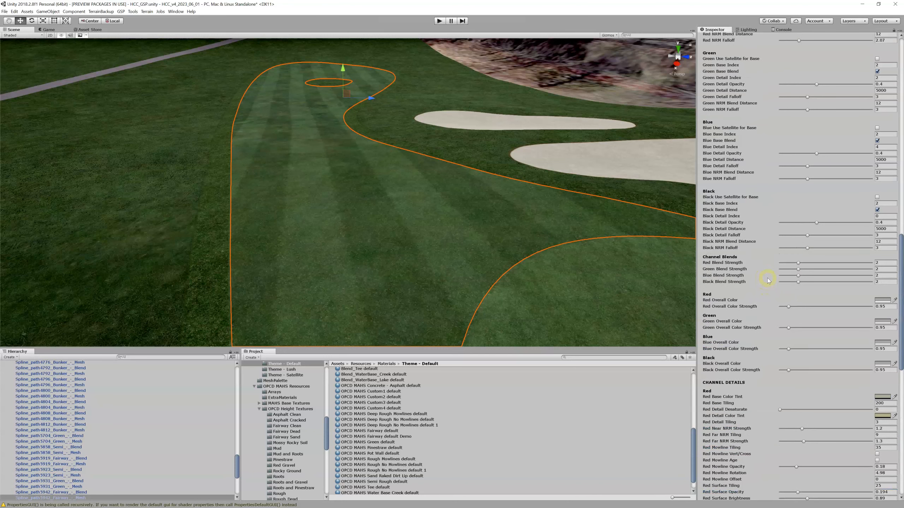